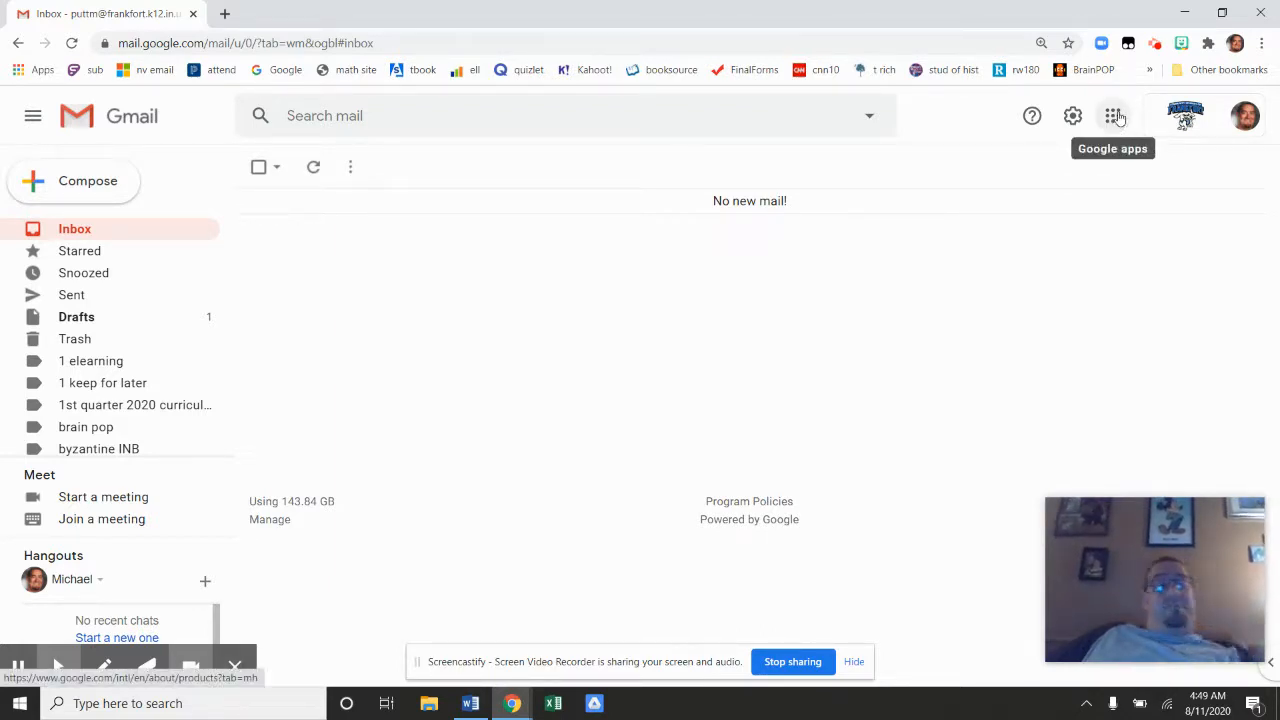
- Examine the full list of available Google apps, from Account and Calendar down to the added school apps such as Canvas
click(1114, 117)
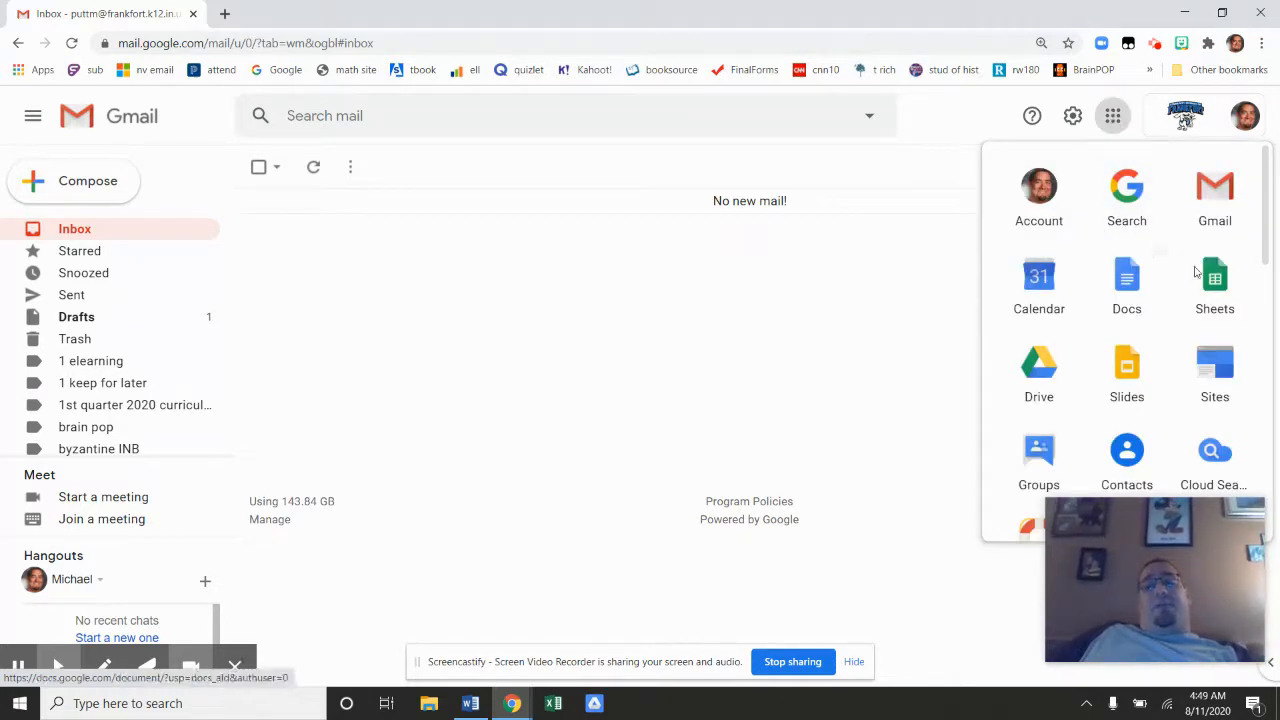
scroll(1166, 266, down, 3)
scroll(1100, 271, up, 3)
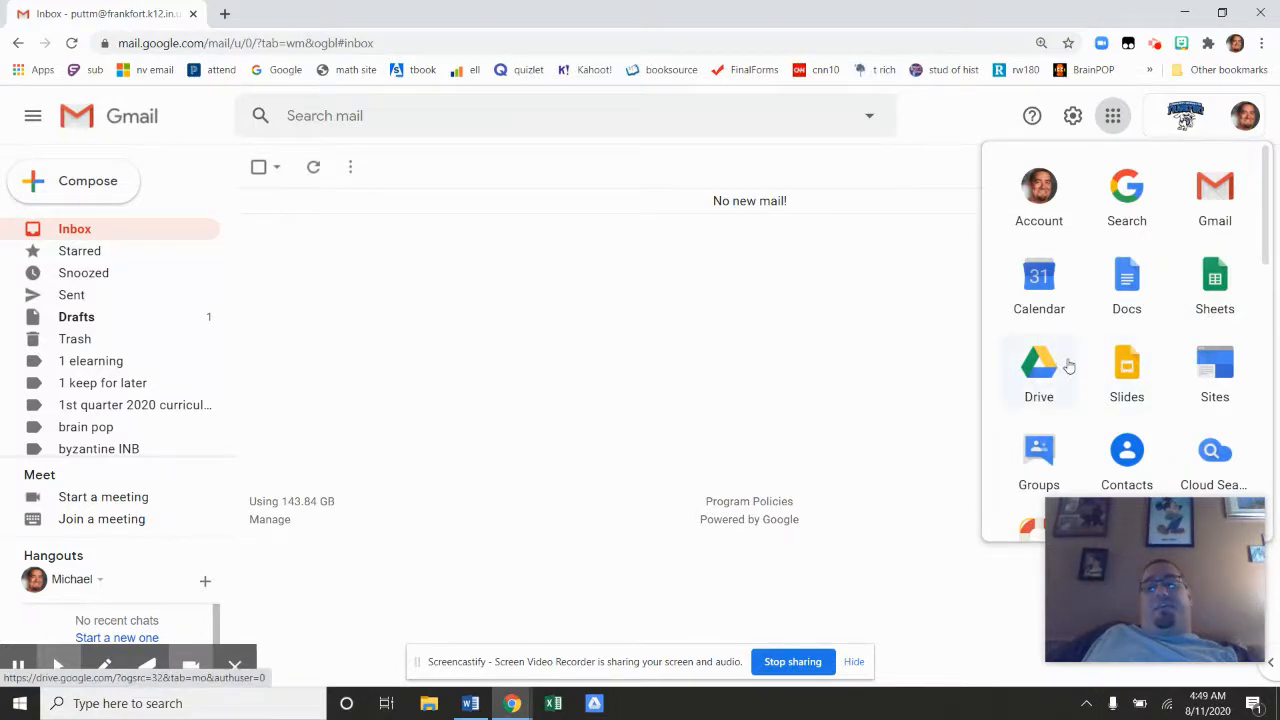
scroll(1068, 368, down, 2)
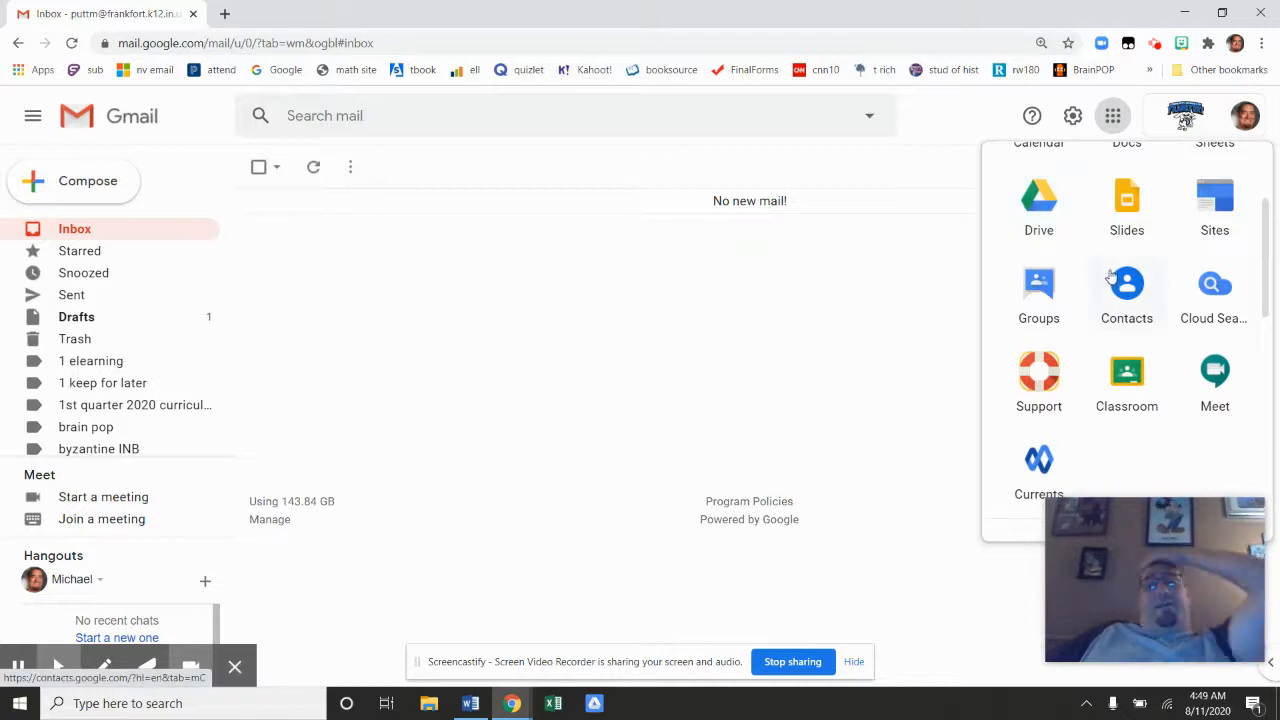
scroll(1177, 340, down, 3)
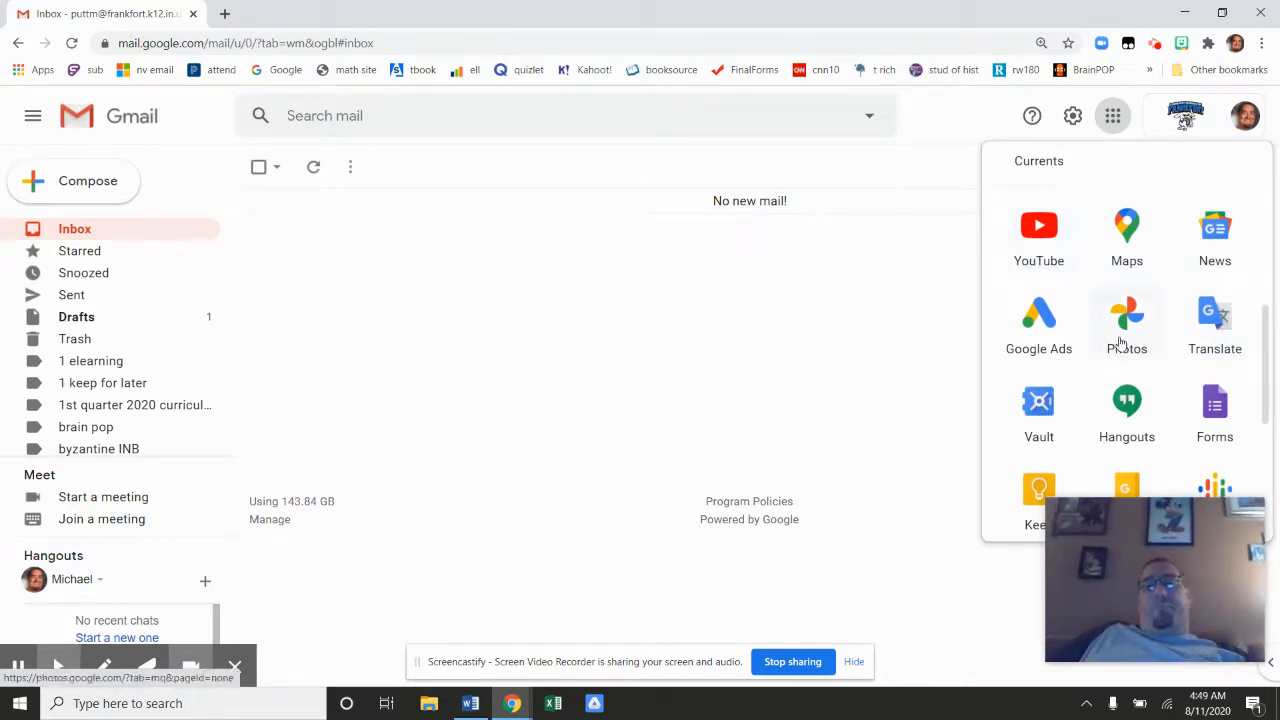
scroll(1120, 341, down, 2)
scroll(1122, 342, down, 1)
scroll(1126, 338, down, 1)
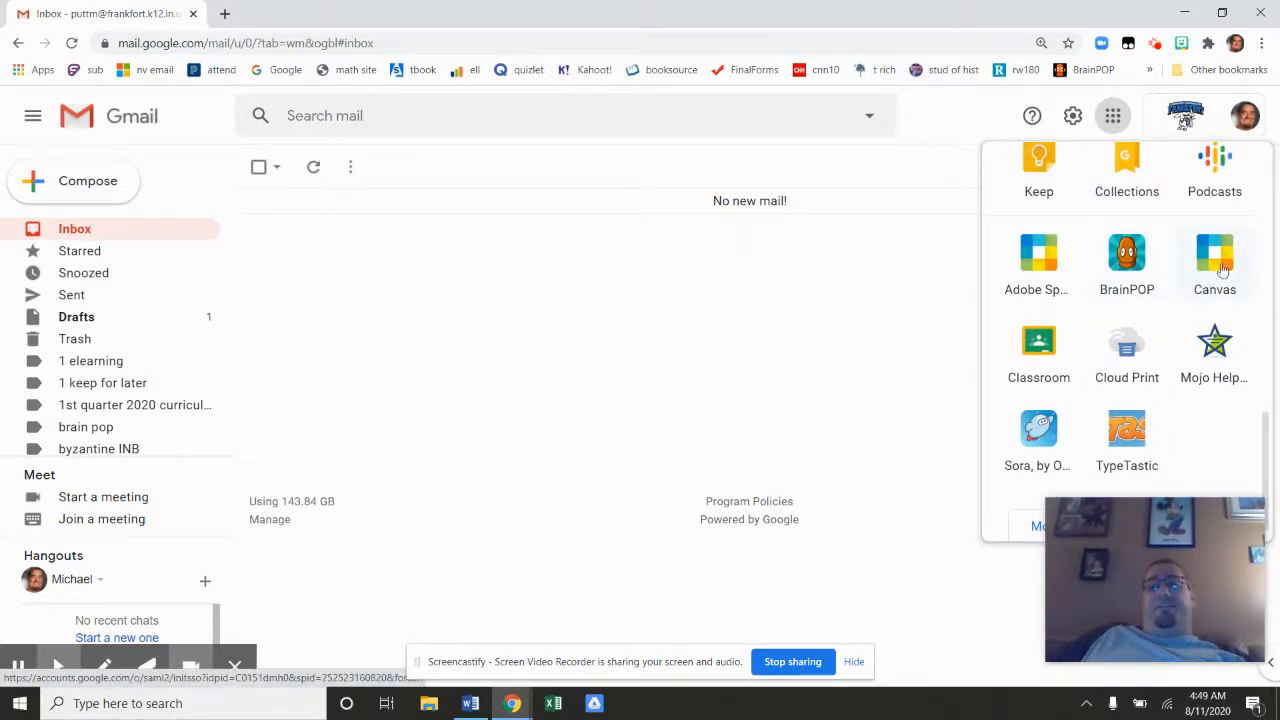
scroll(1135, 341, down, 1)
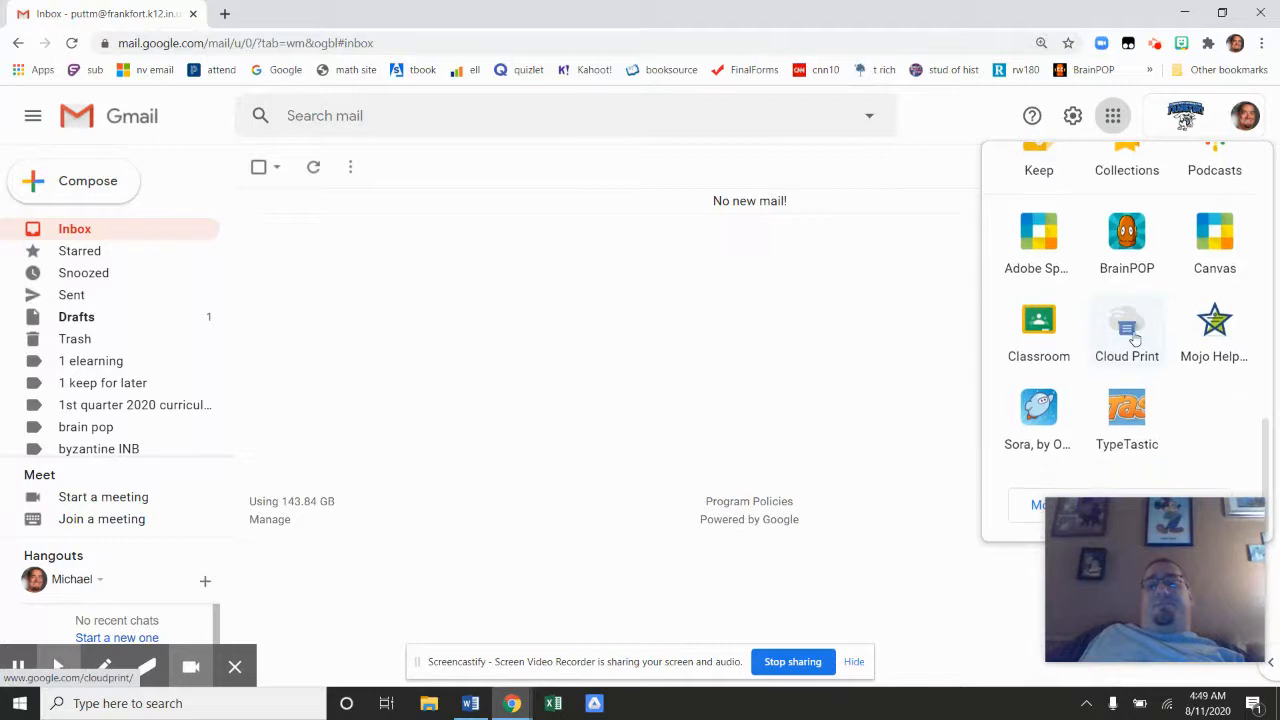
scroll(1135, 341, up, 7)
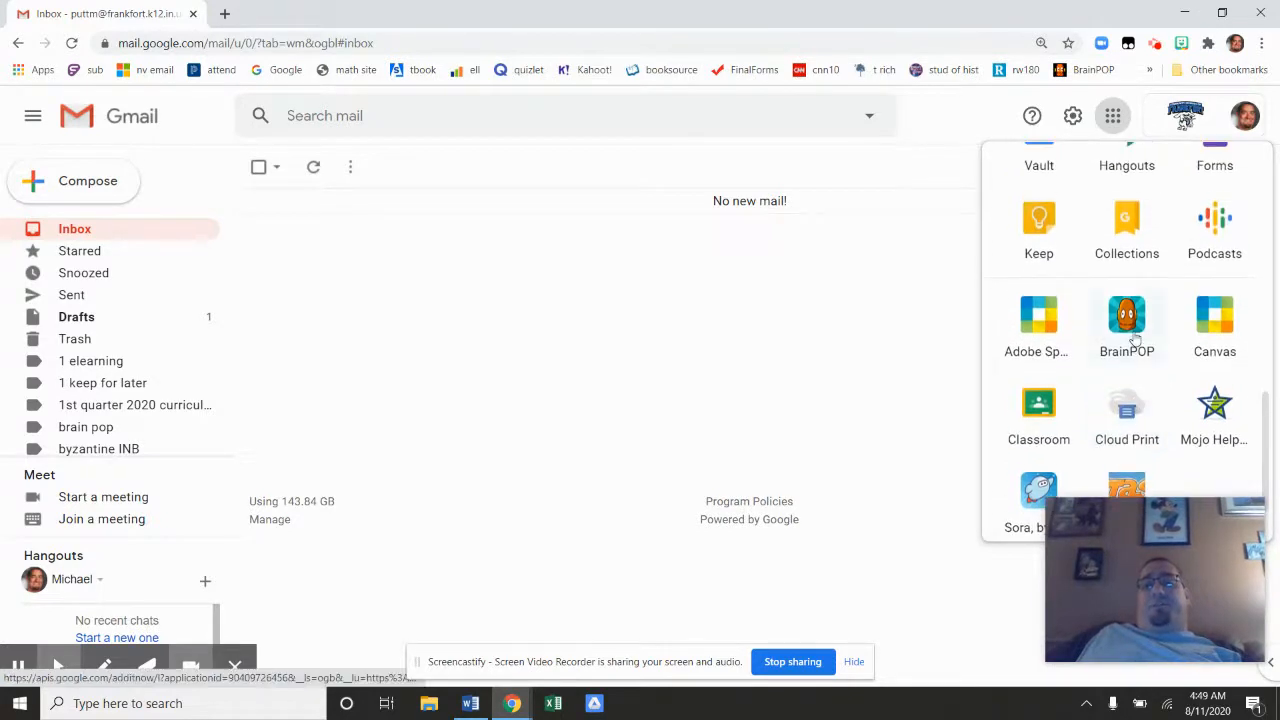
scroll(1137, 339, up, 3)
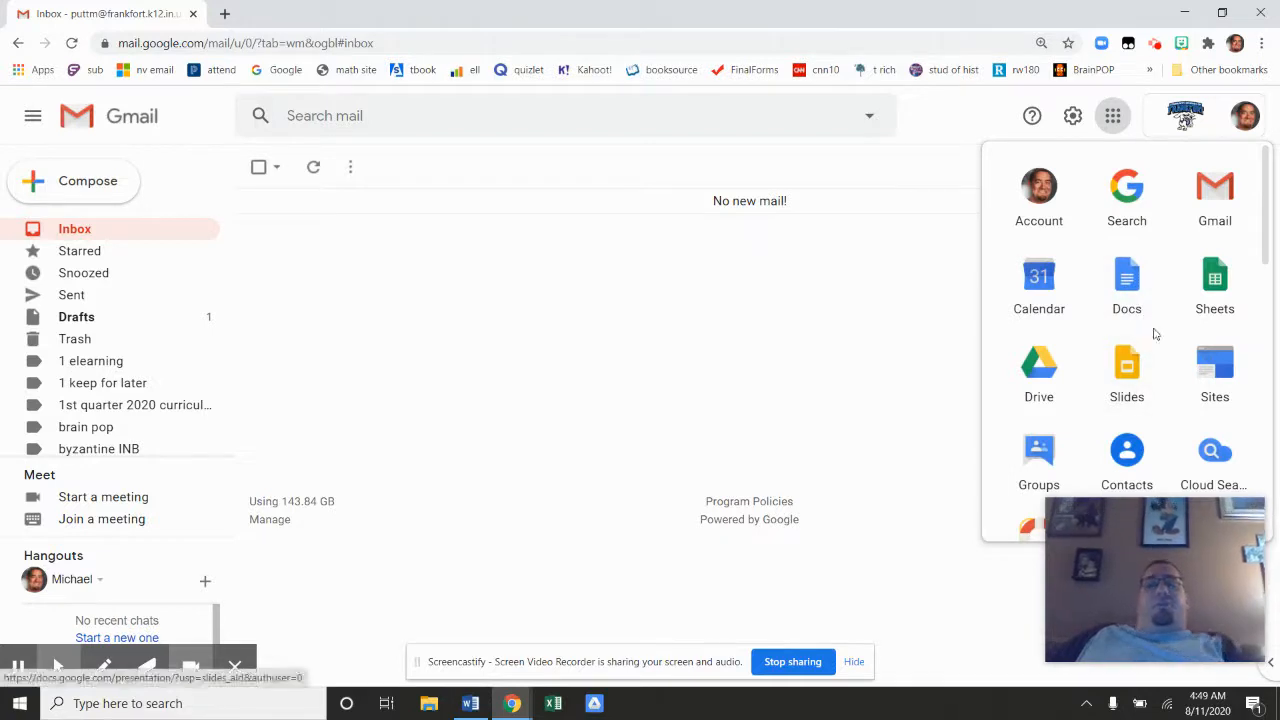
- Create a blank Google Docs document and title it "video test"
click(1127, 285)
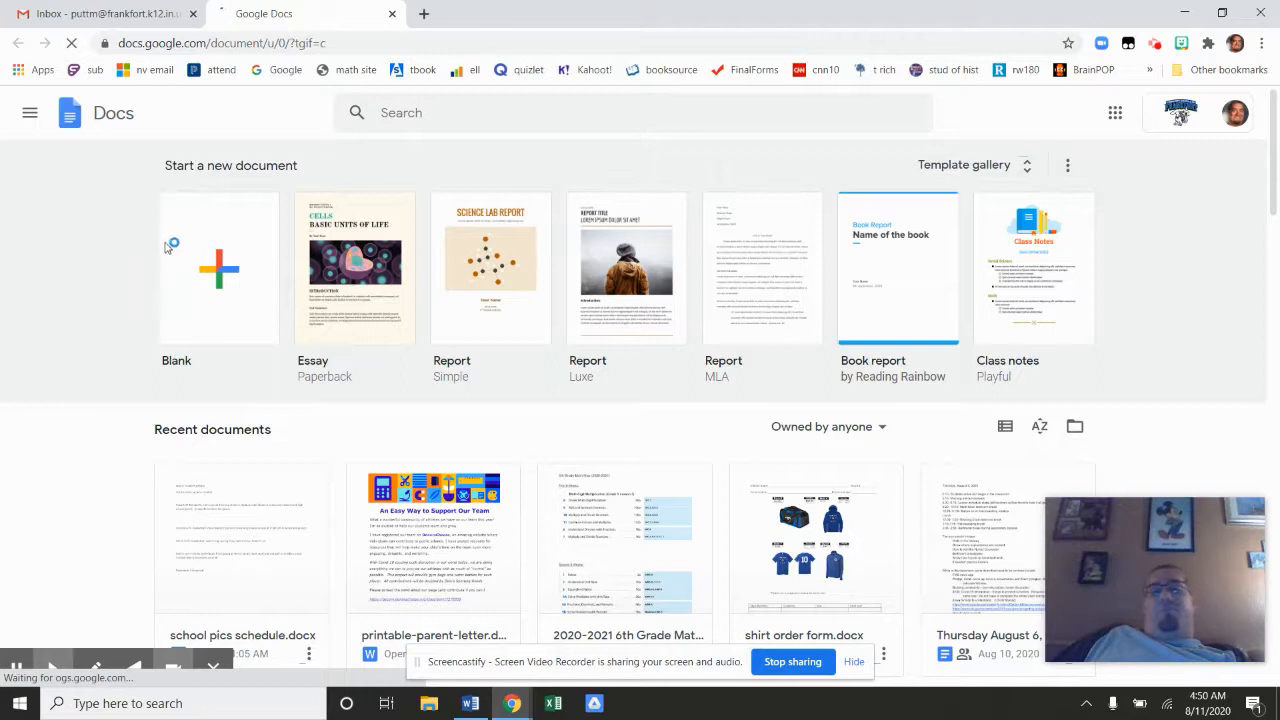
click(218, 277)
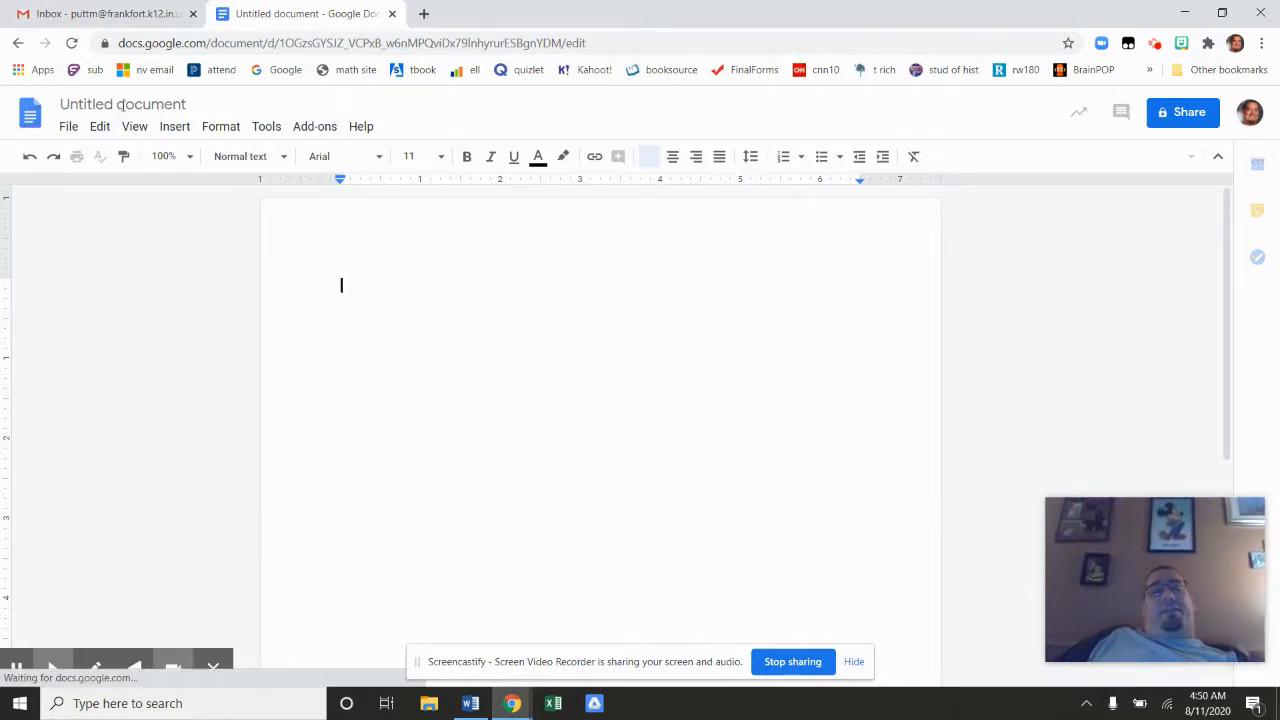
click(121, 104)
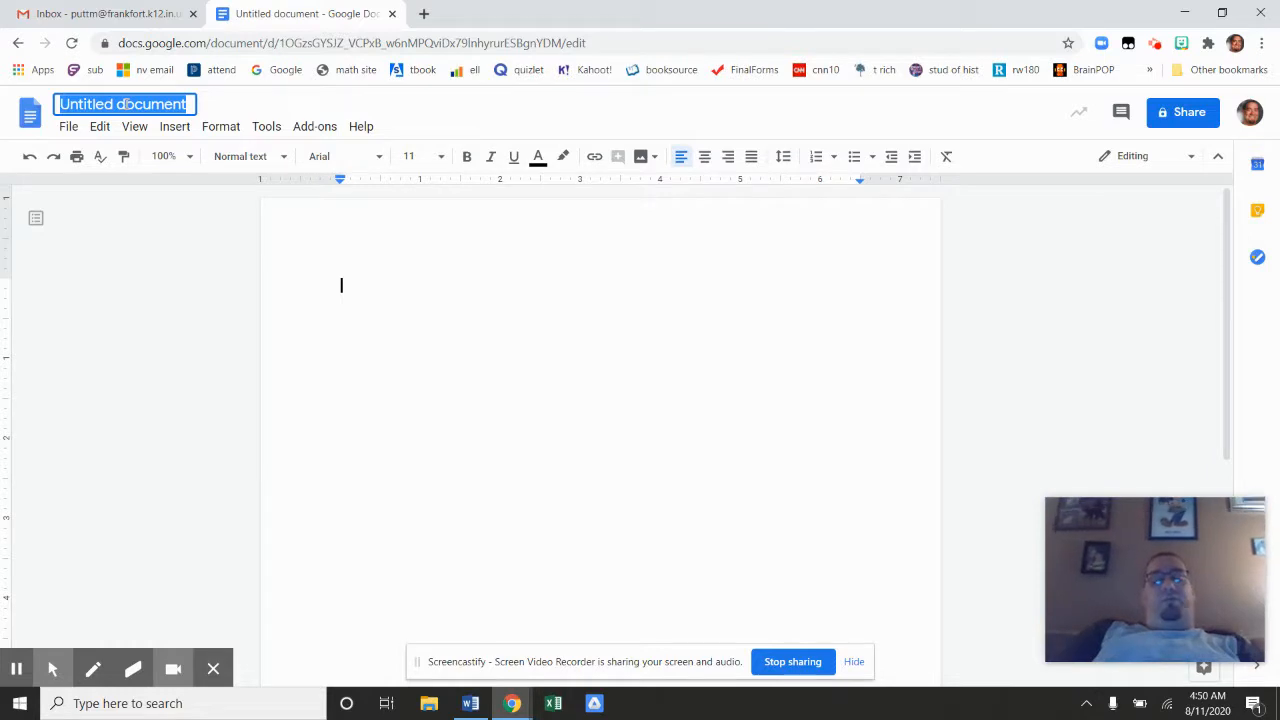
text(video )
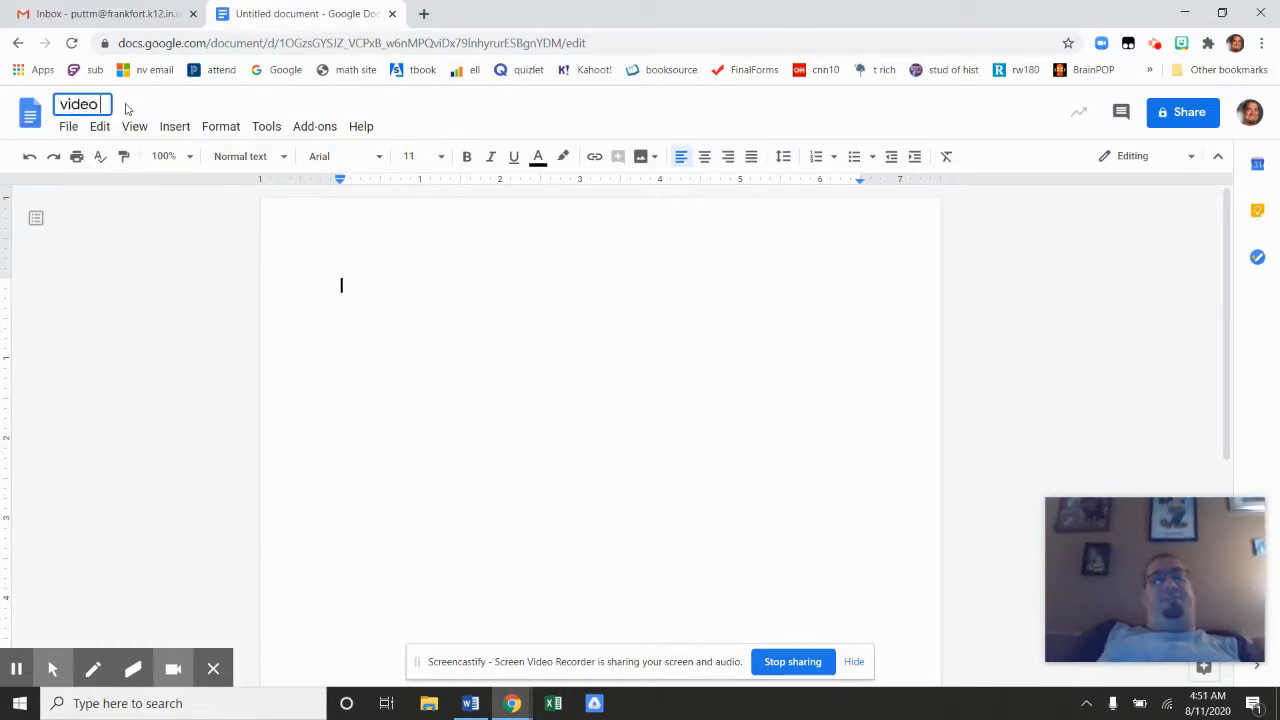
text(test)
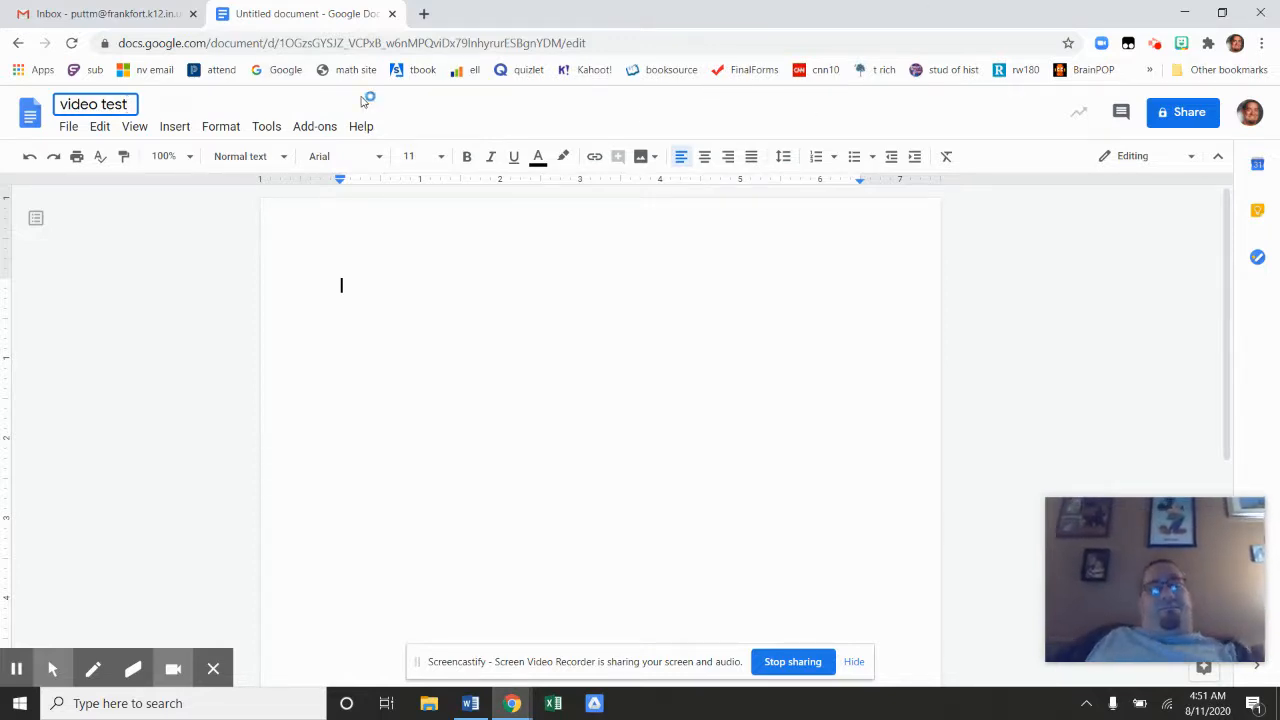
key(Return)
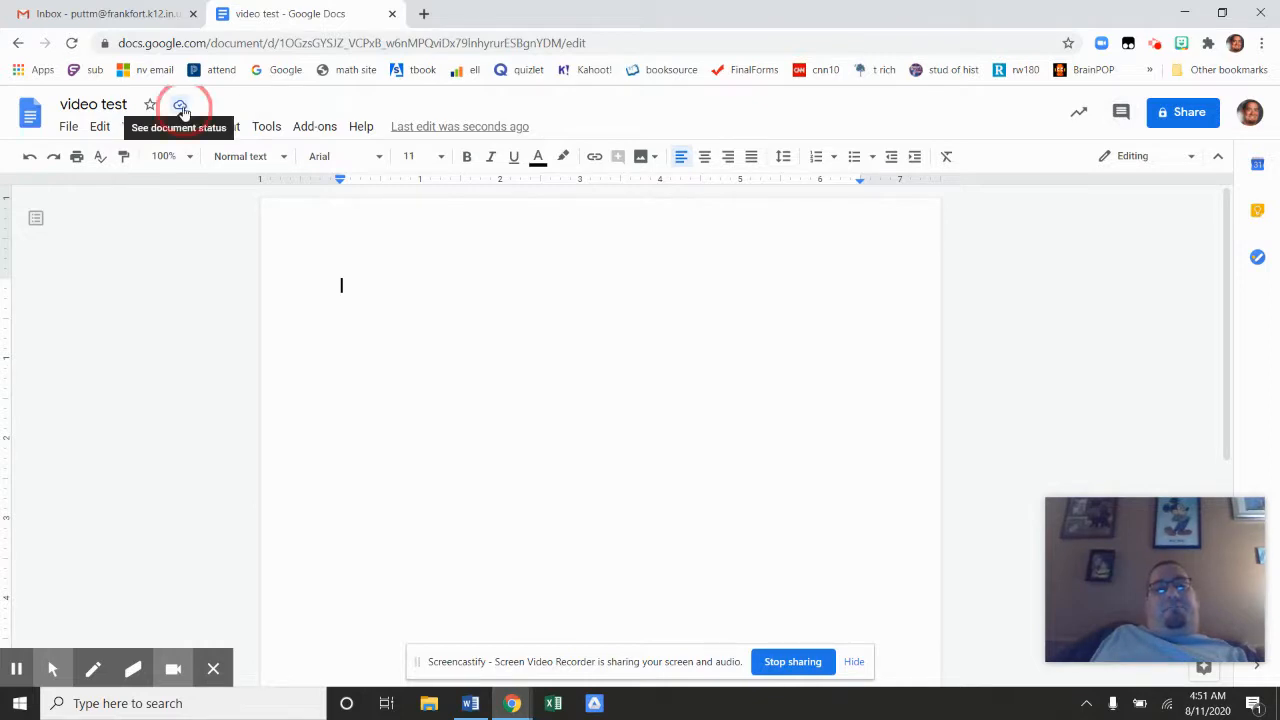
- Check the document's save status and enter the body text "Test document"
click(181, 107)
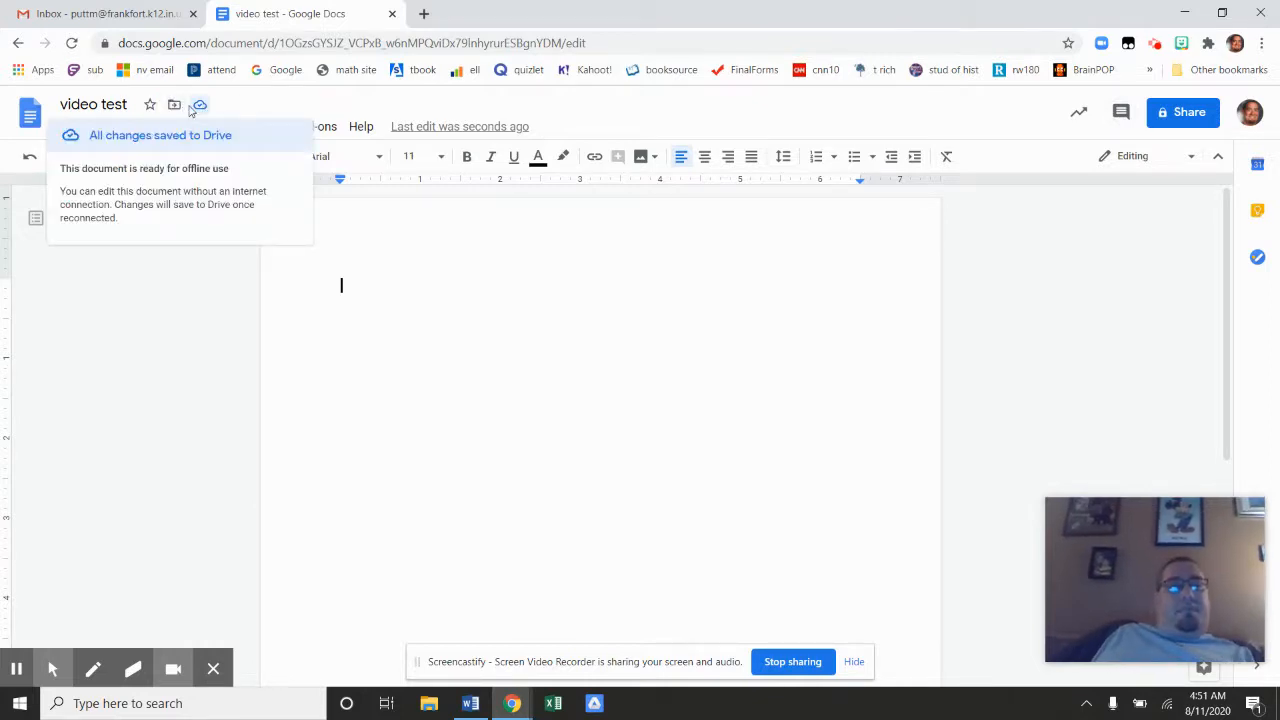
click(199, 106)
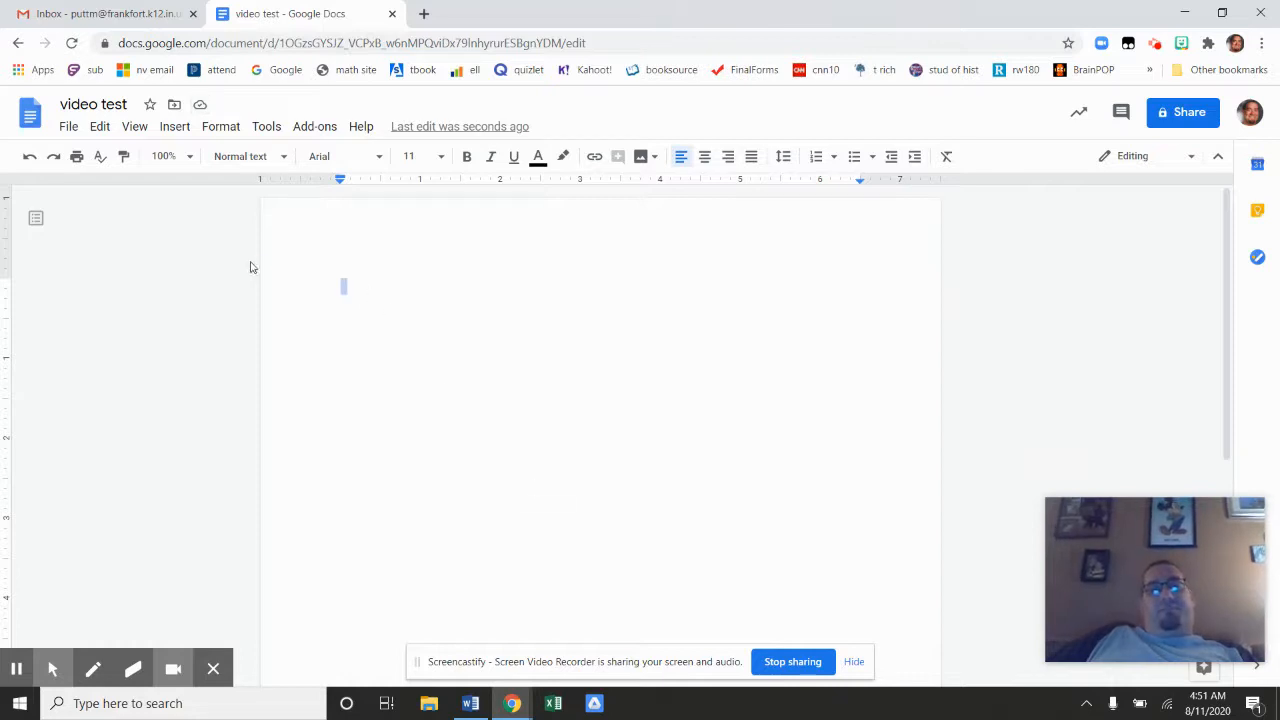
click(366, 288)
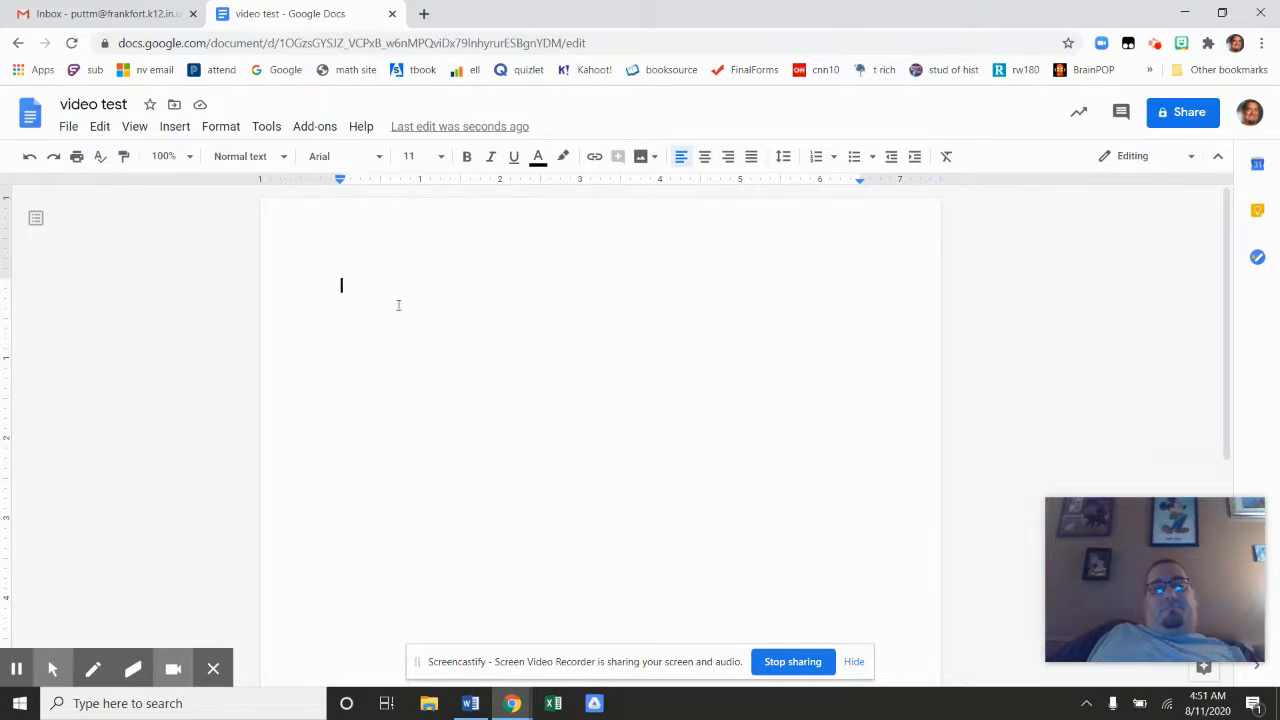
text(Test docs)
key(BackSpace)
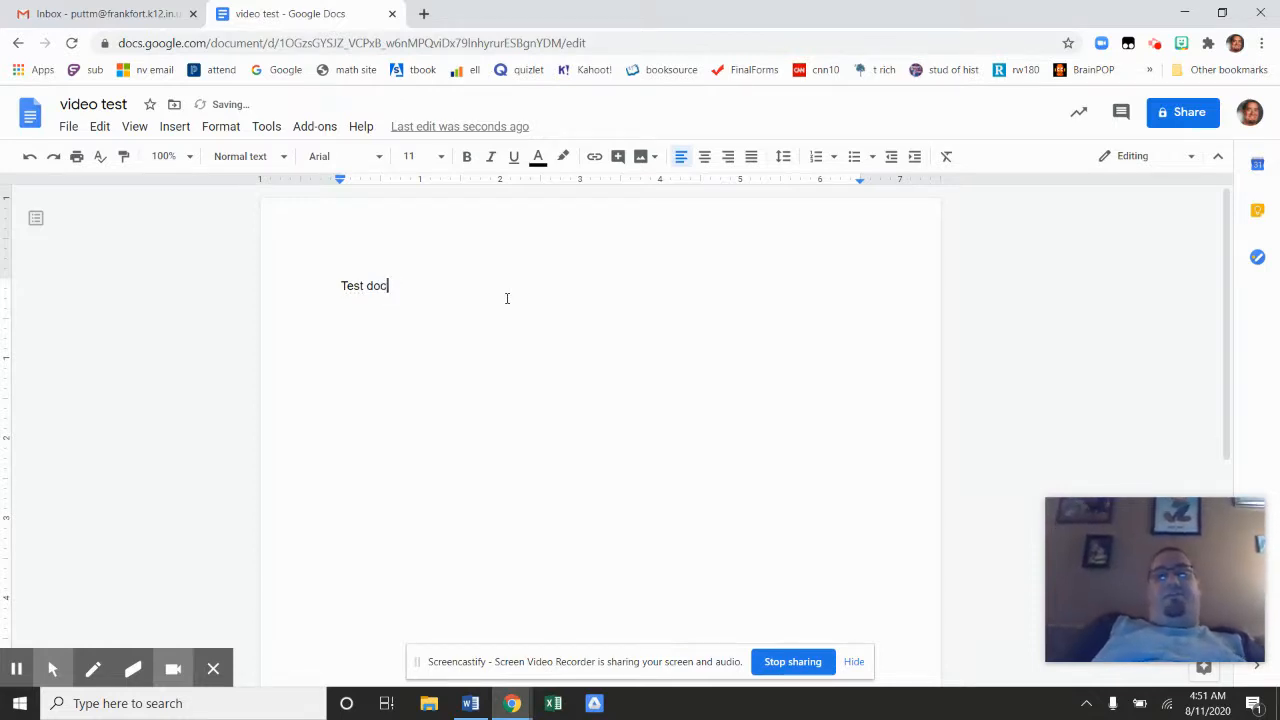
text(ument)
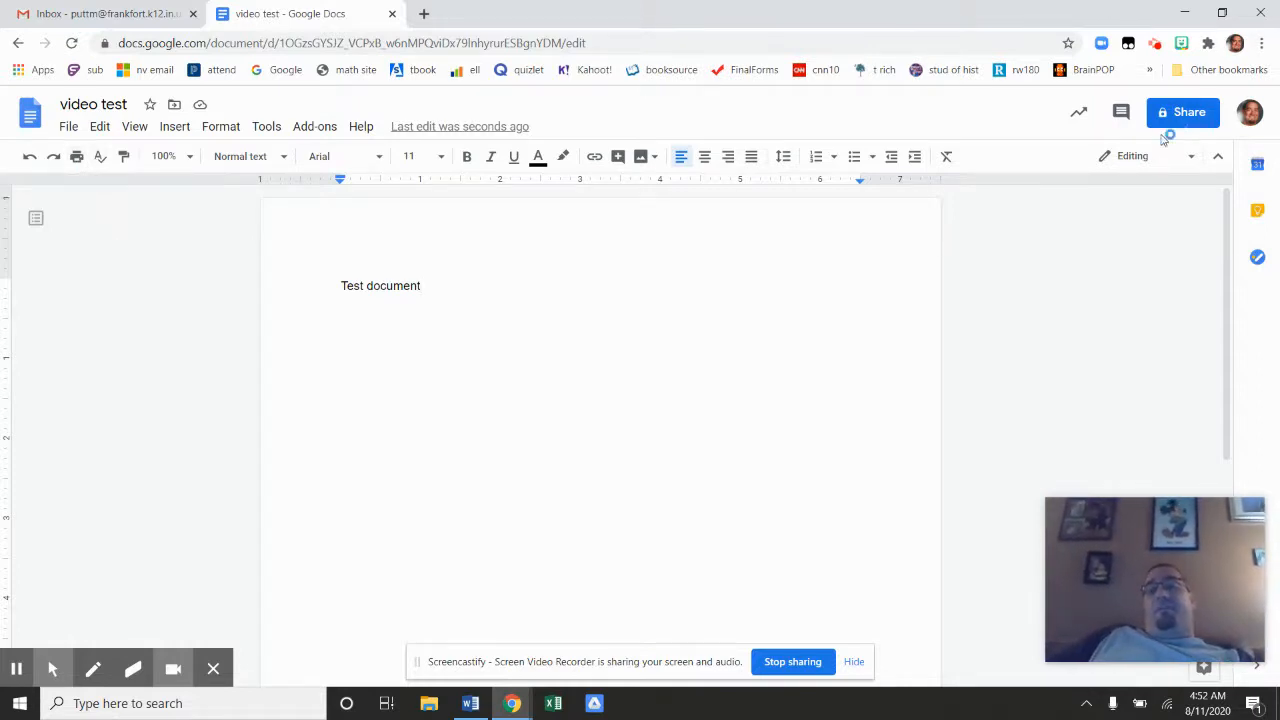
- View the document's sharing options, dismissing the link-sharing tip, and close them without adding anyone
click(1199, 116)
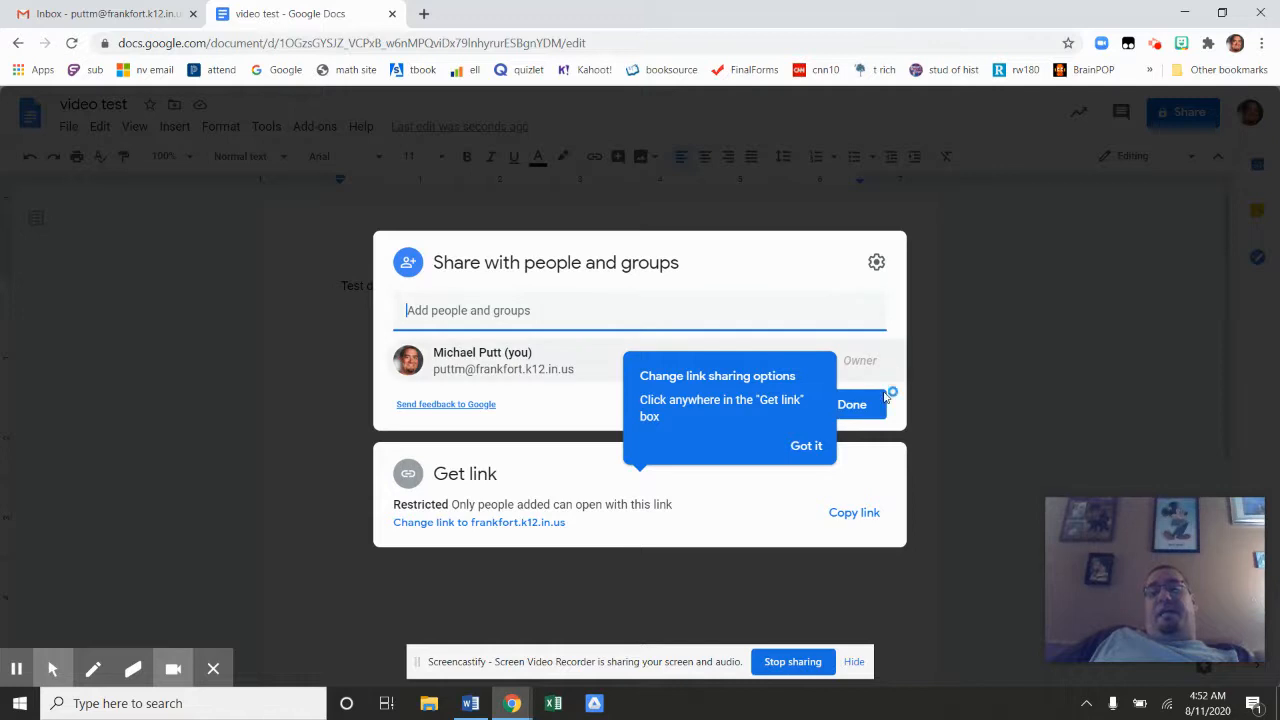
click(806, 449)
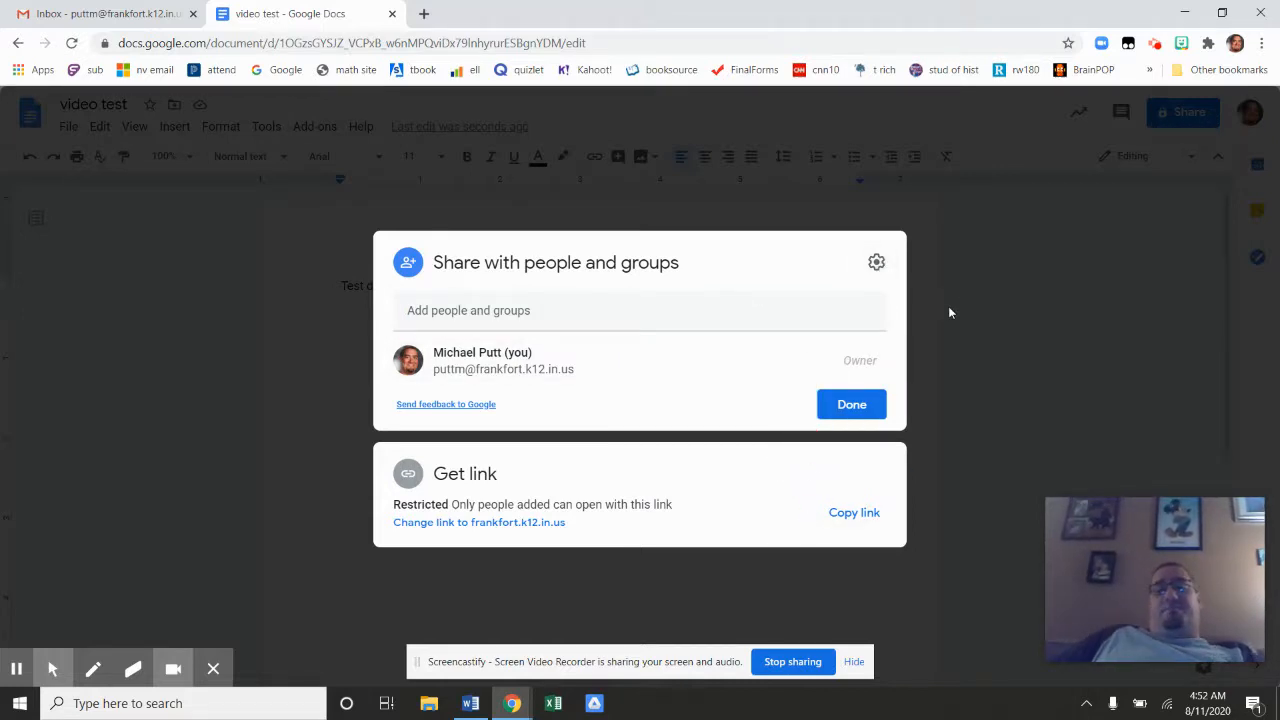
click(907, 401)
click(850, 404)
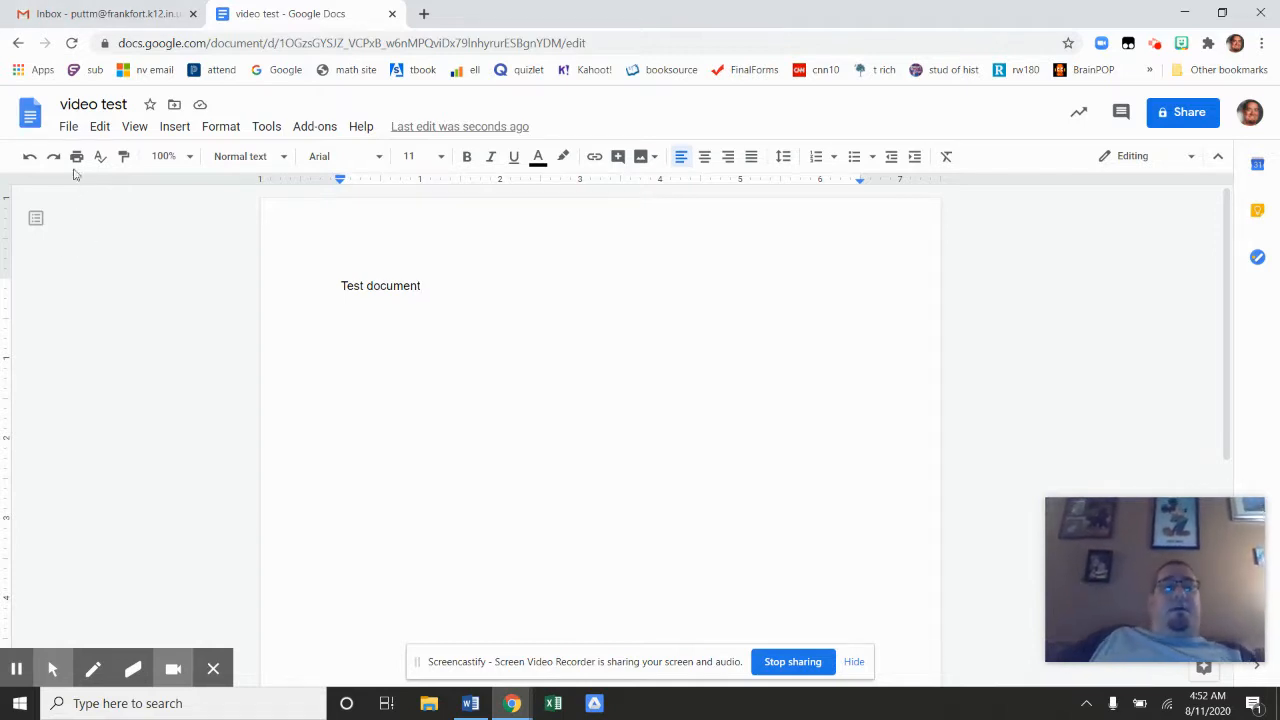
- Try the page zoom at 150% and return it to 100%
click(191, 164)
click(170, 360)
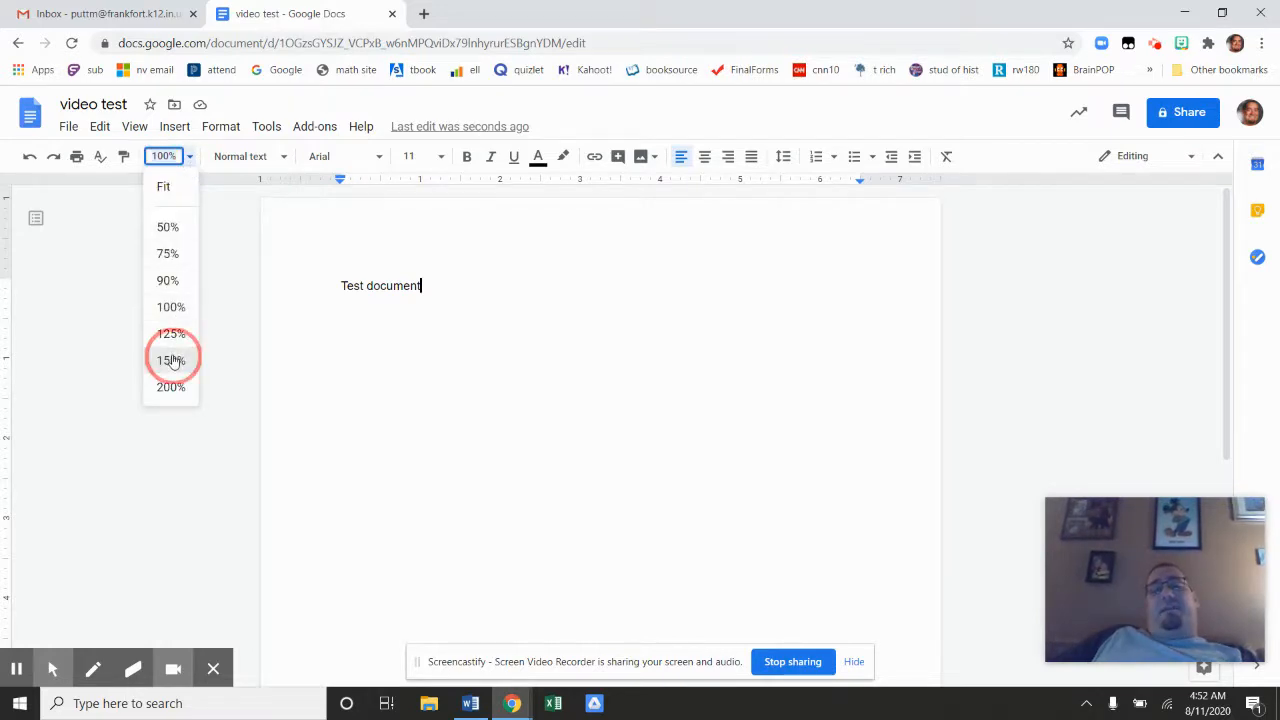
click(190, 160)
click(170, 306)
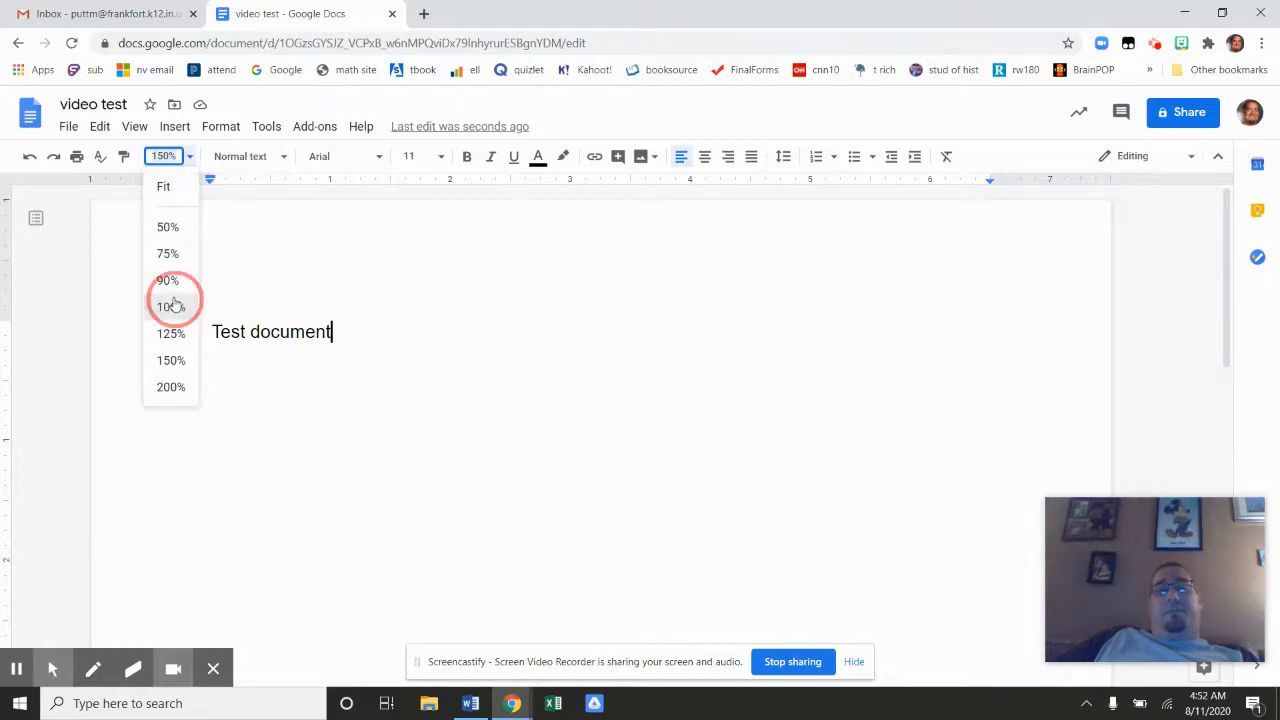
- Select the word "document" and apply the Heading 1 style to its line
click(283, 160)
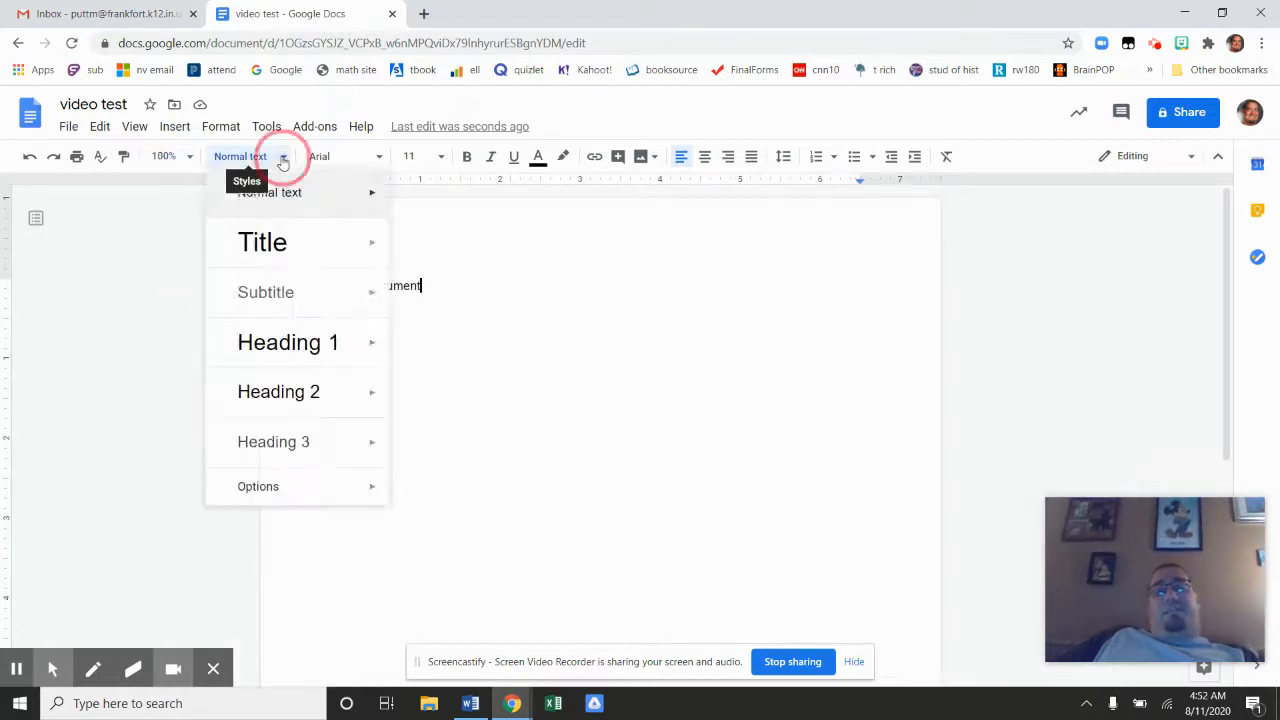
click(281, 160)
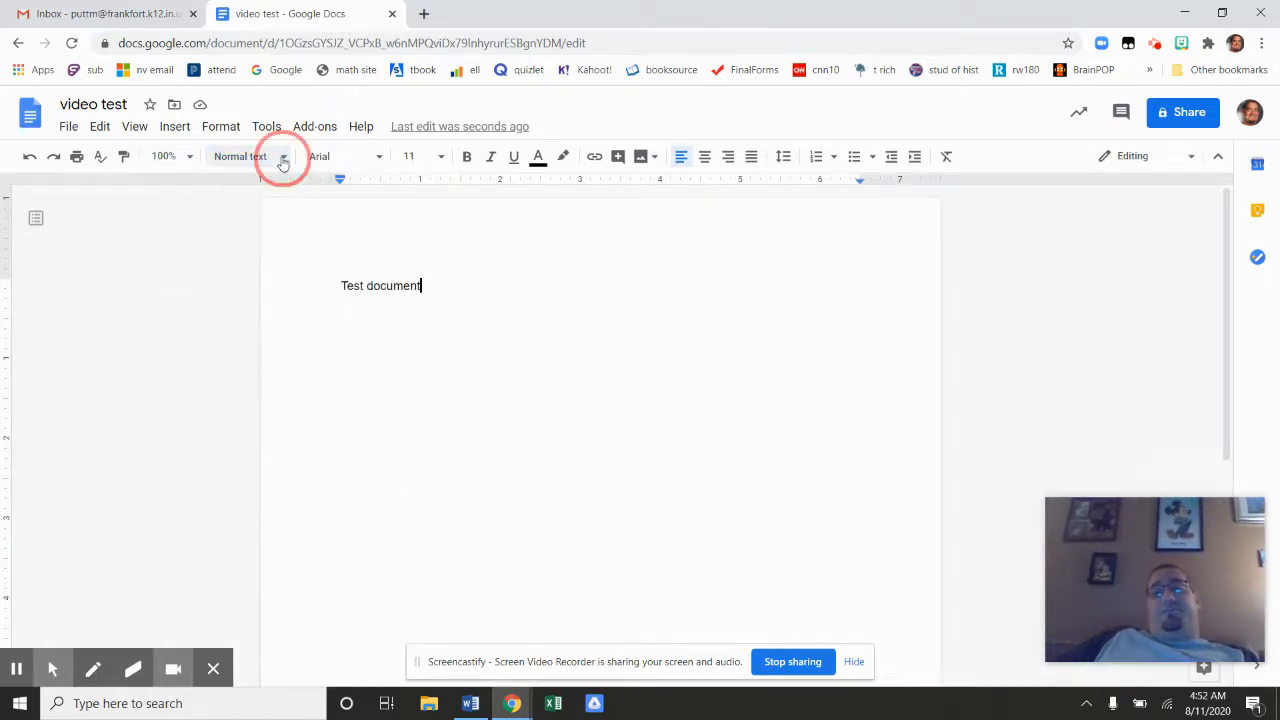
double_click(383, 285)
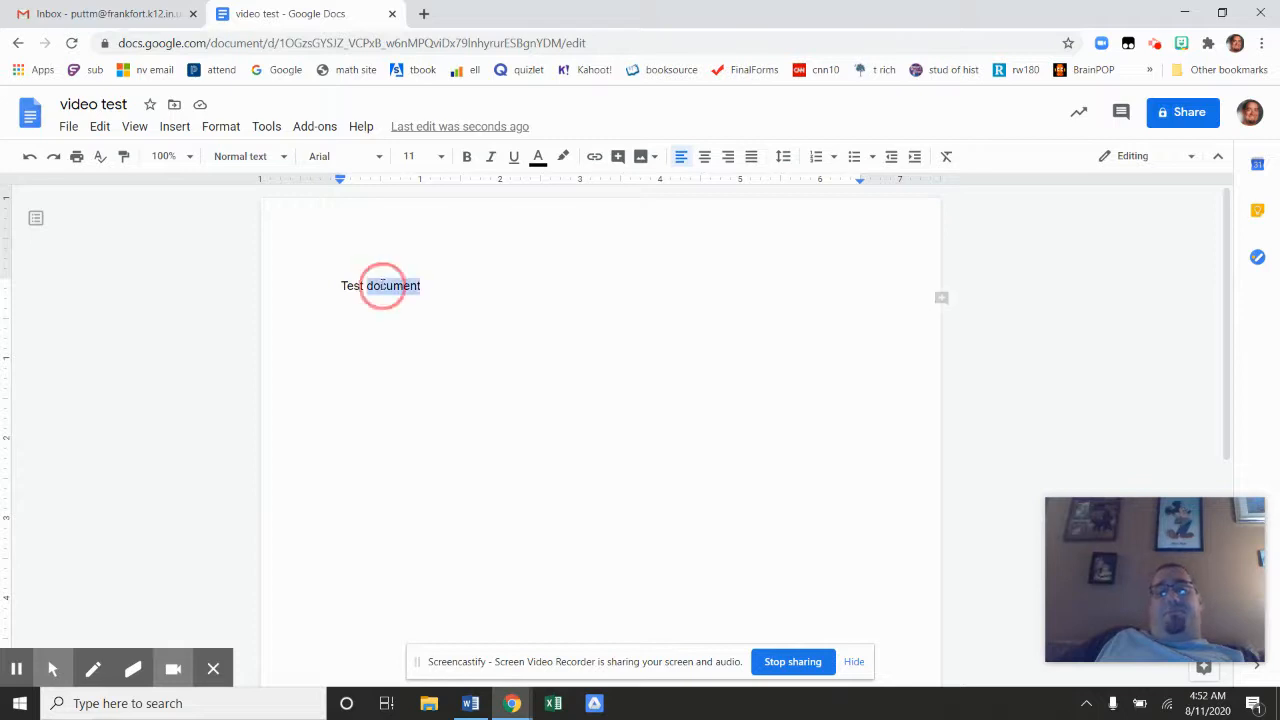
click(282, 160)
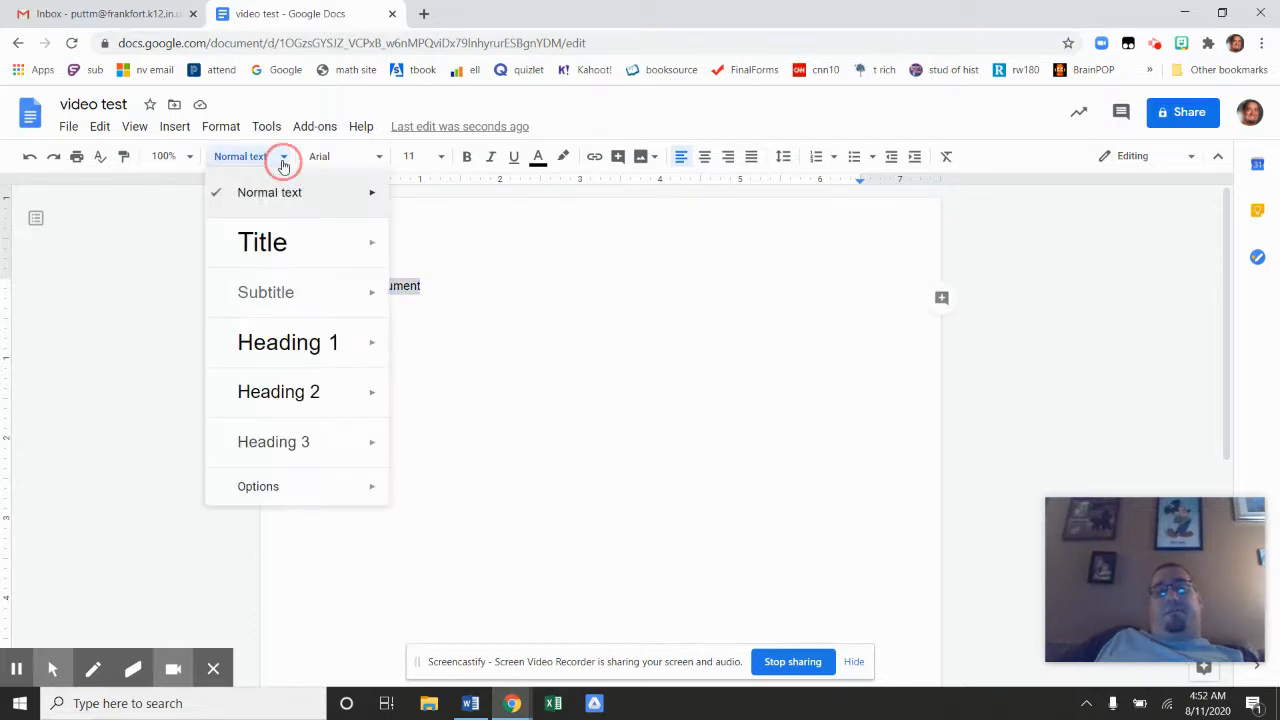
click(283, 362)
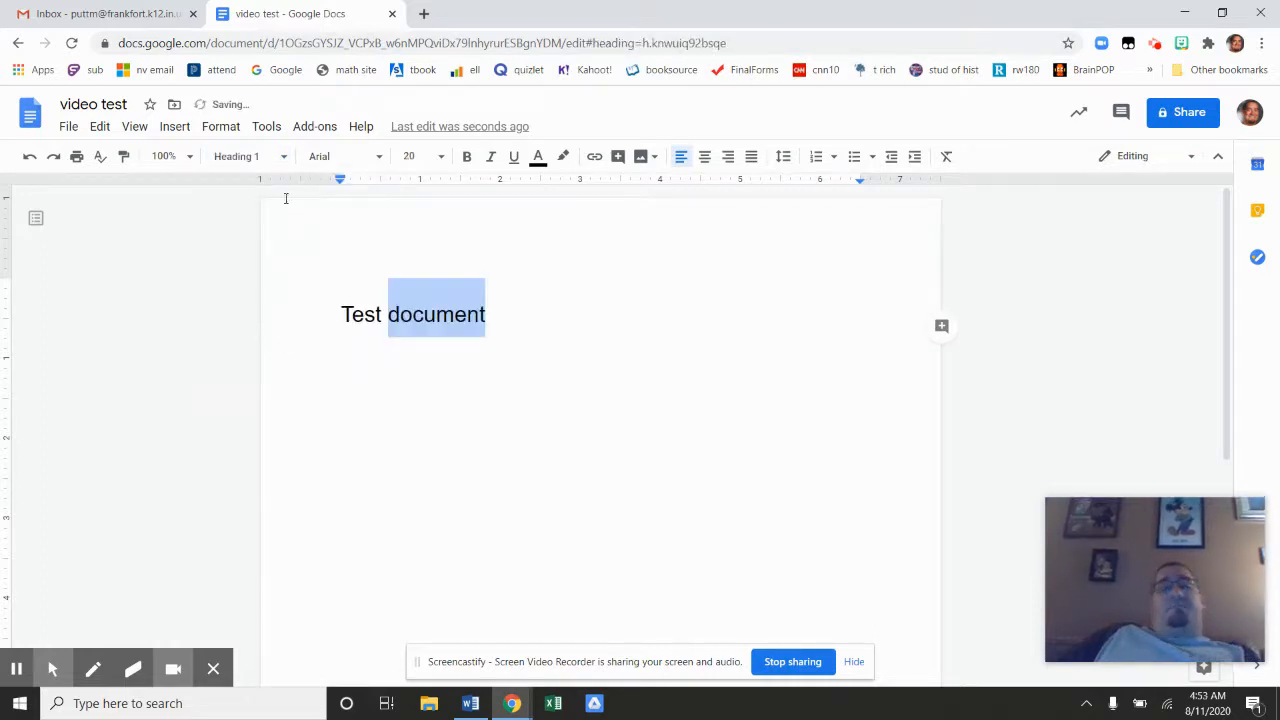
- Change the font of the selected word "document" to Comic Sans MS, try size 60 and settle on size 10
click(377, 157)
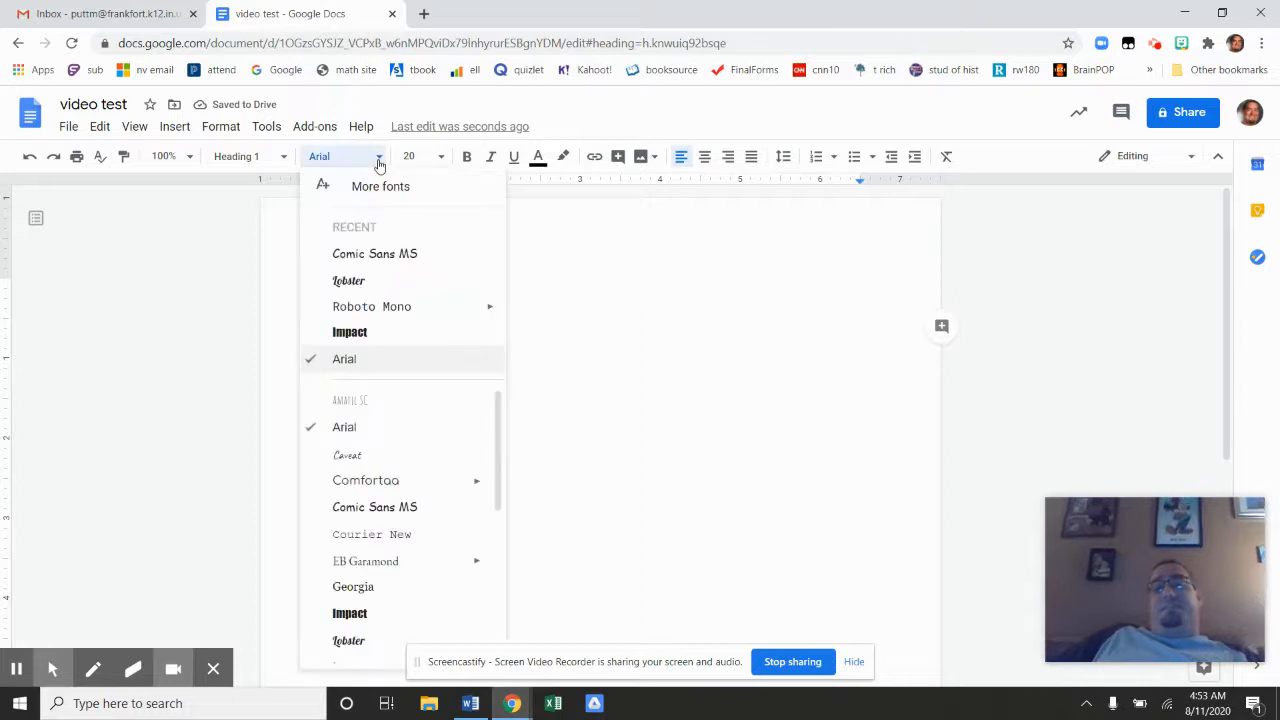
click(376, 507)
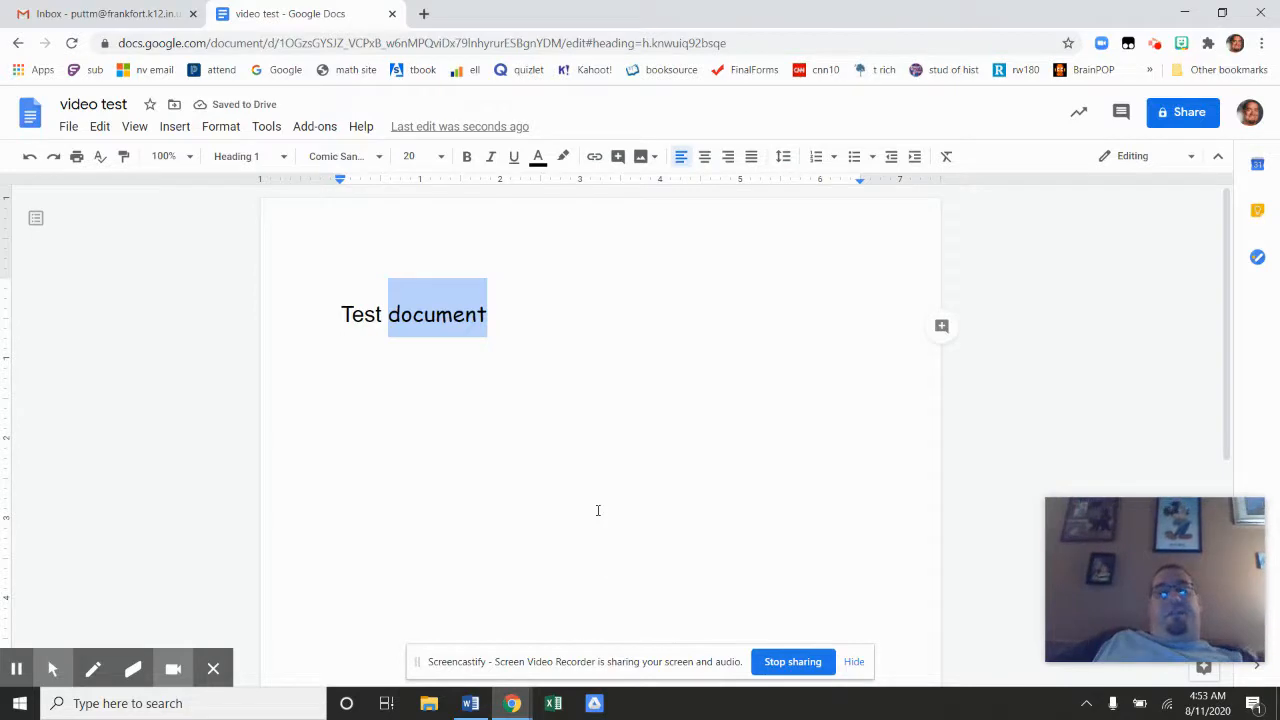
click(441, 157)
click(414, 488)
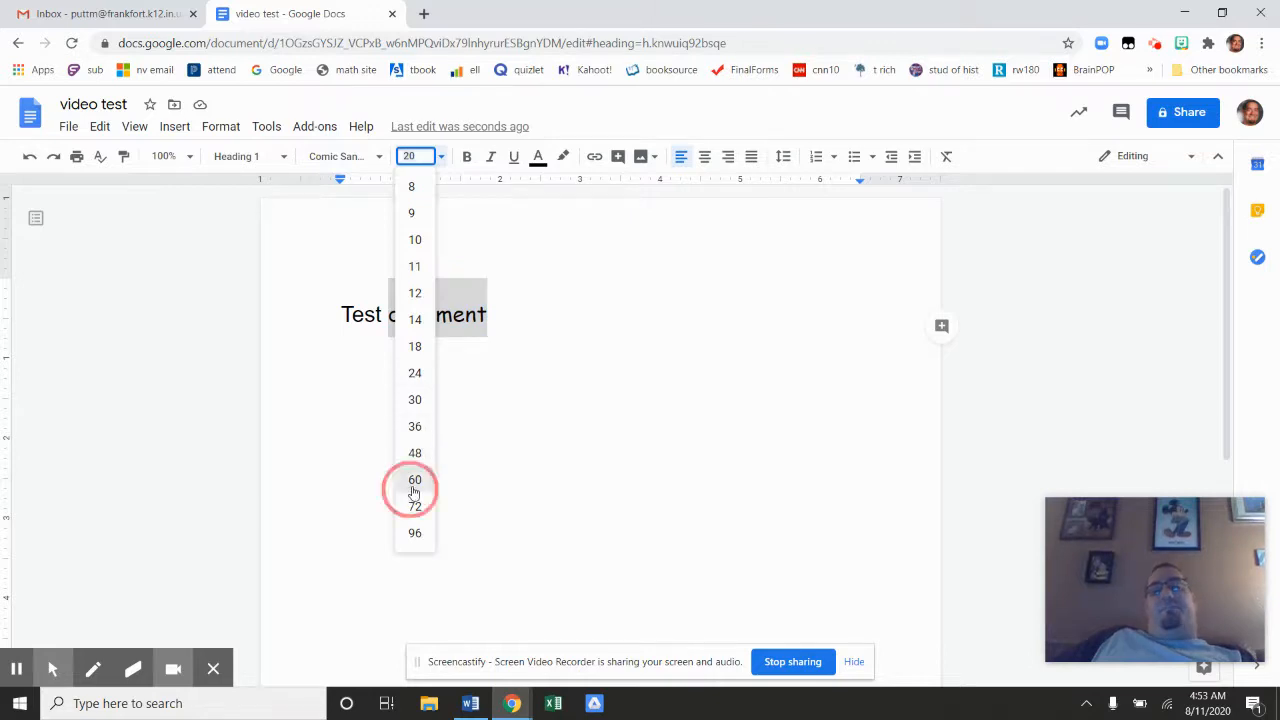
click(438, 158)
click(416, 246)
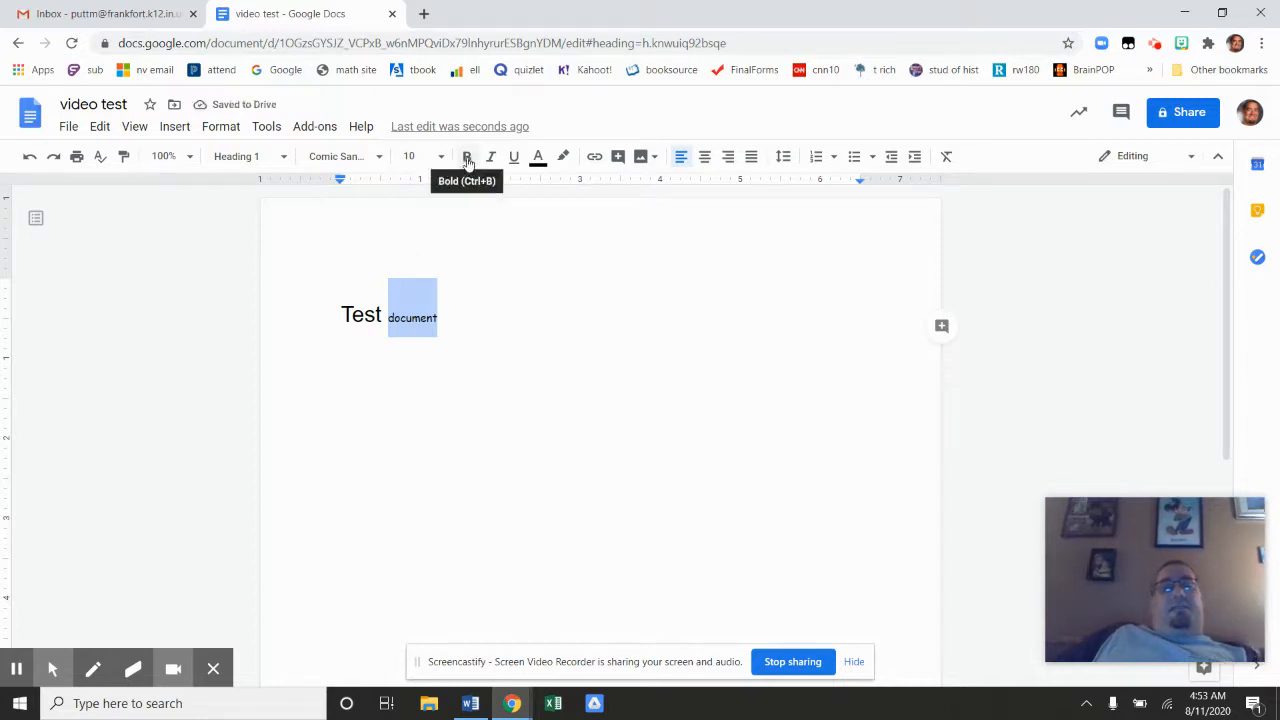
- Try bold and italic on the selected word "document", switching each one off again
click(467, 160)
click(467, 160)
click(490, 160)
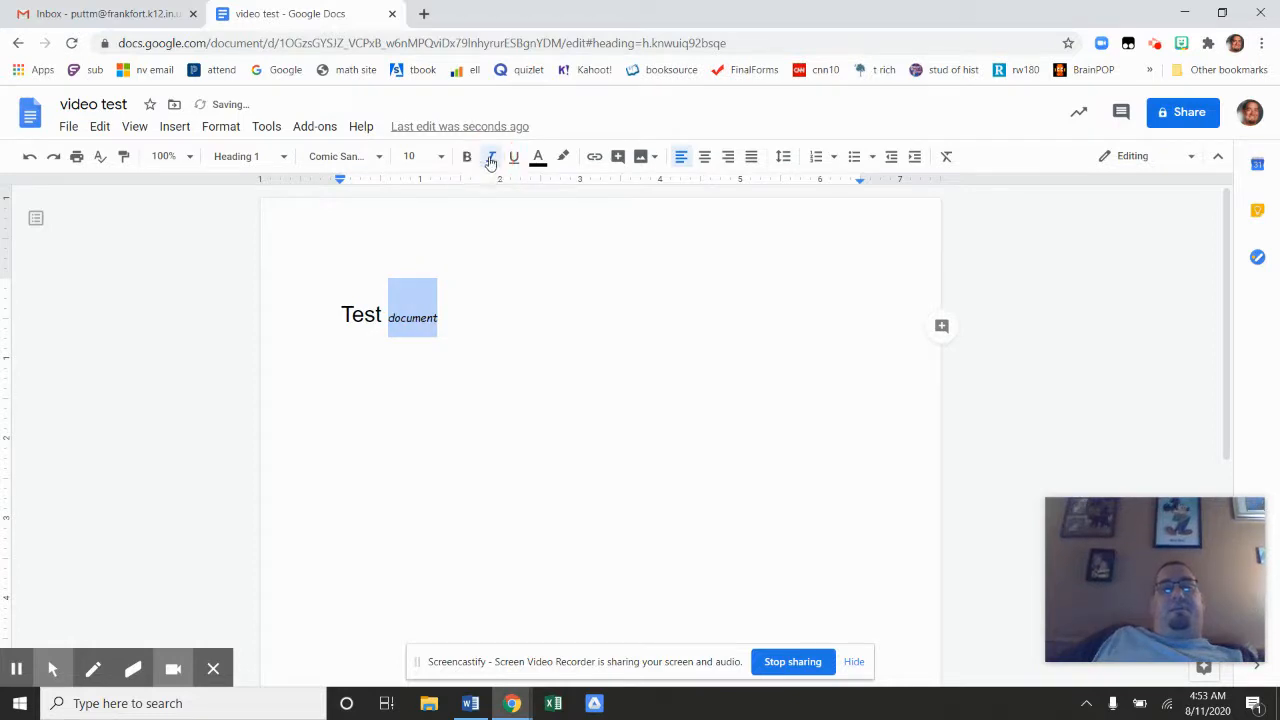
click(490, 160)
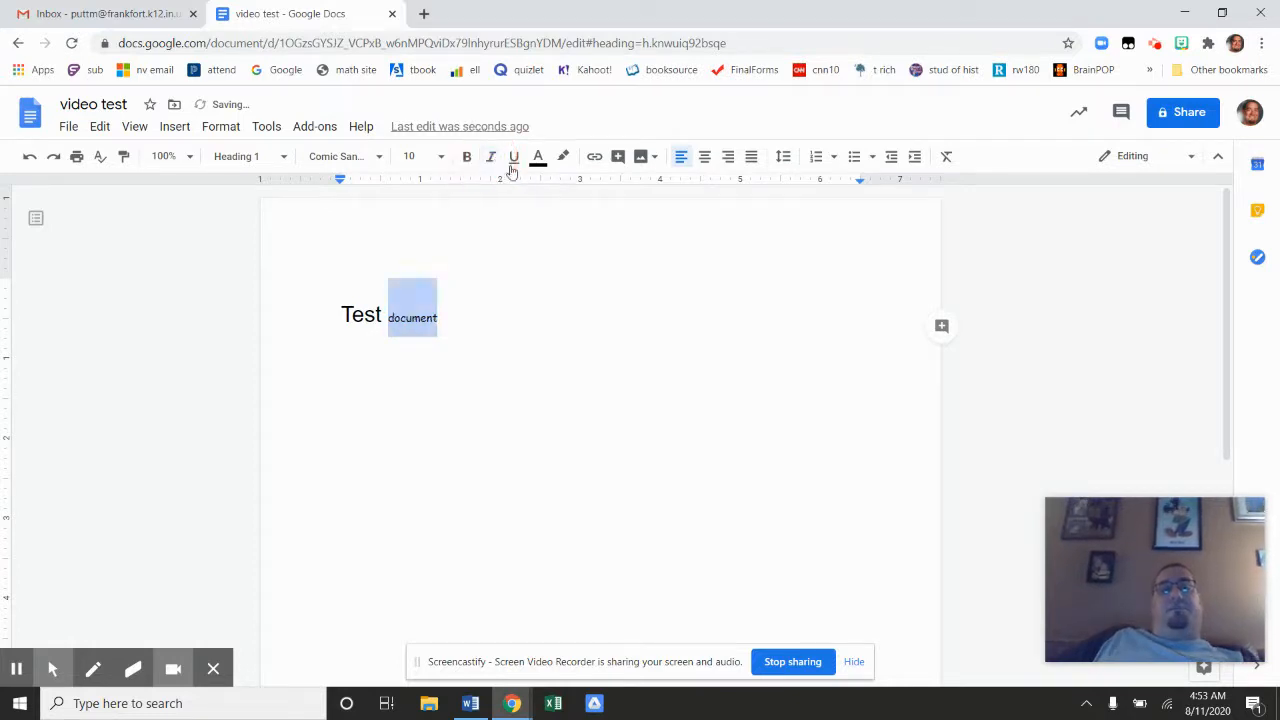
- Try underlining the selected word "document" and switch the underline off again
click(514, 161)
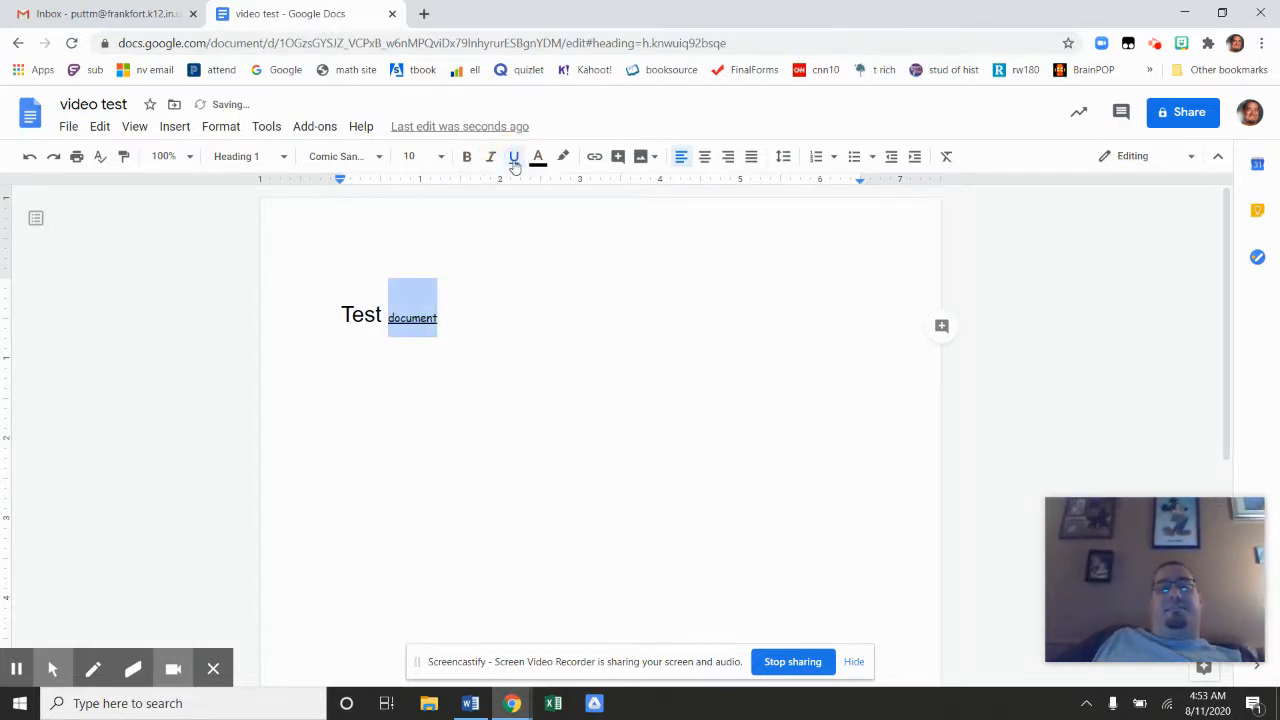
click(514, 163)
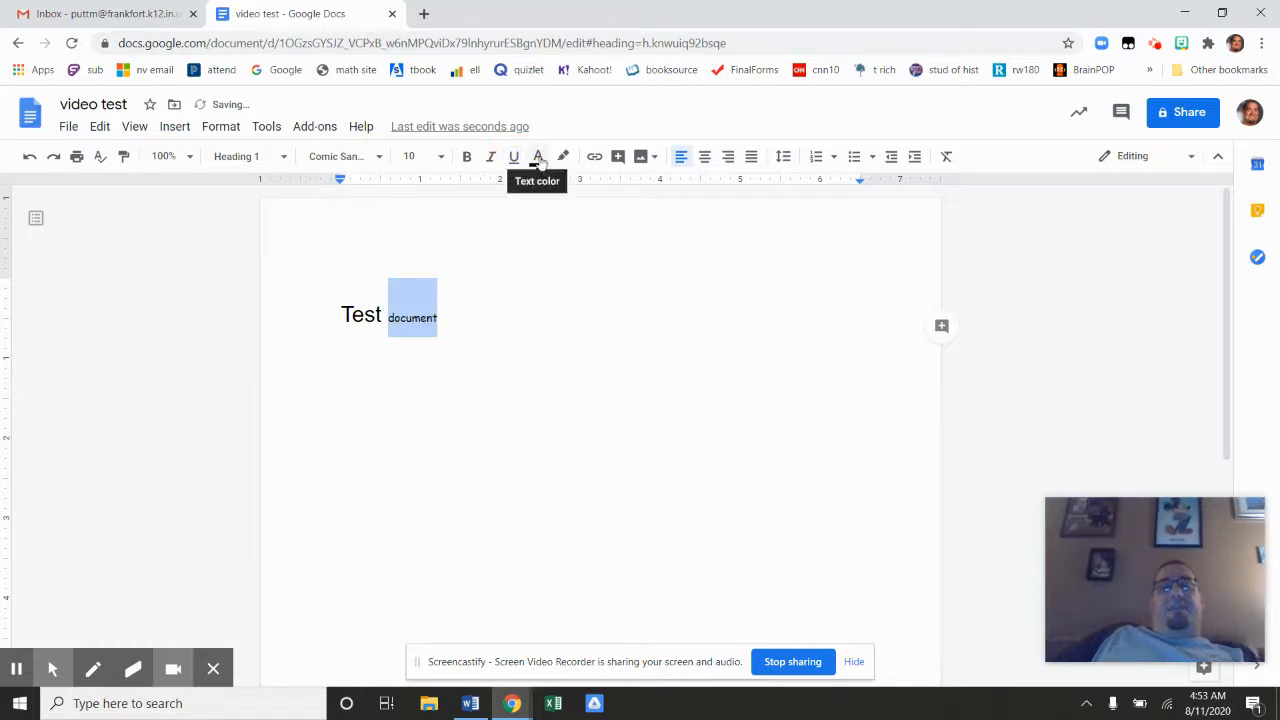
- Colour the selected word "document" red and give it a yellow highlight
click(537, 158)
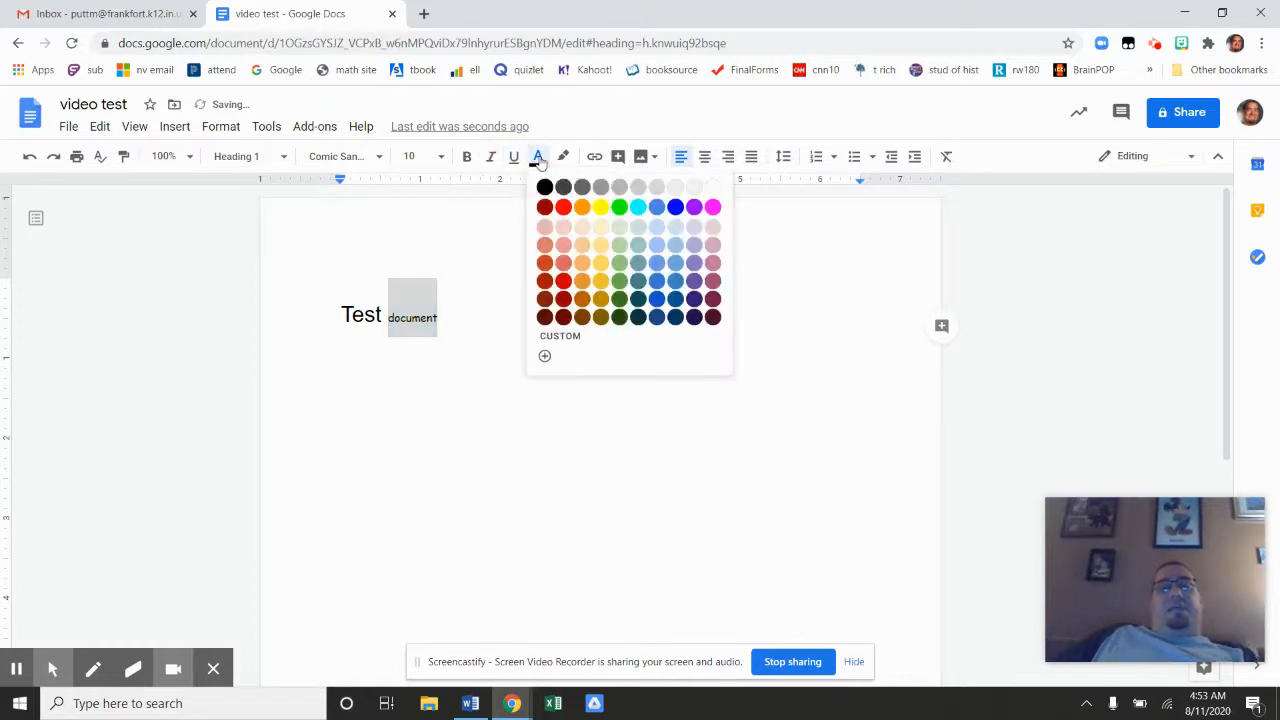
click(563, 207)
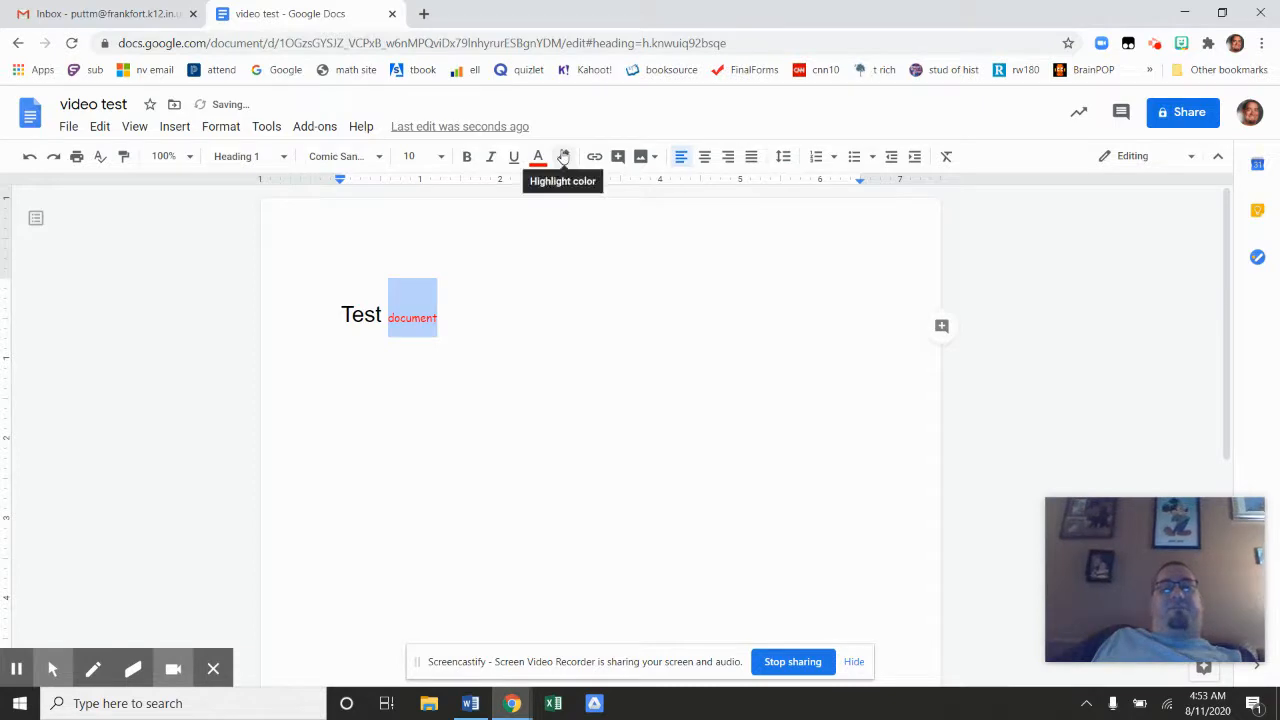
click(564, 157)
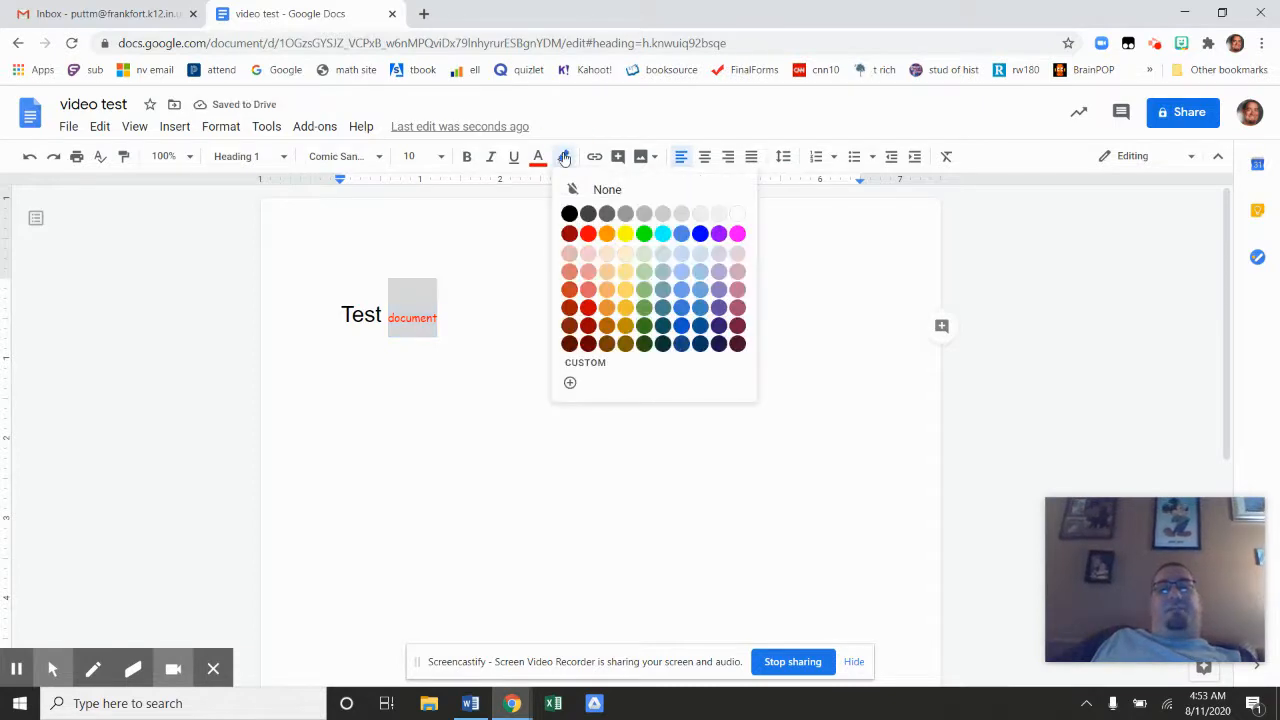
click(624, 233)
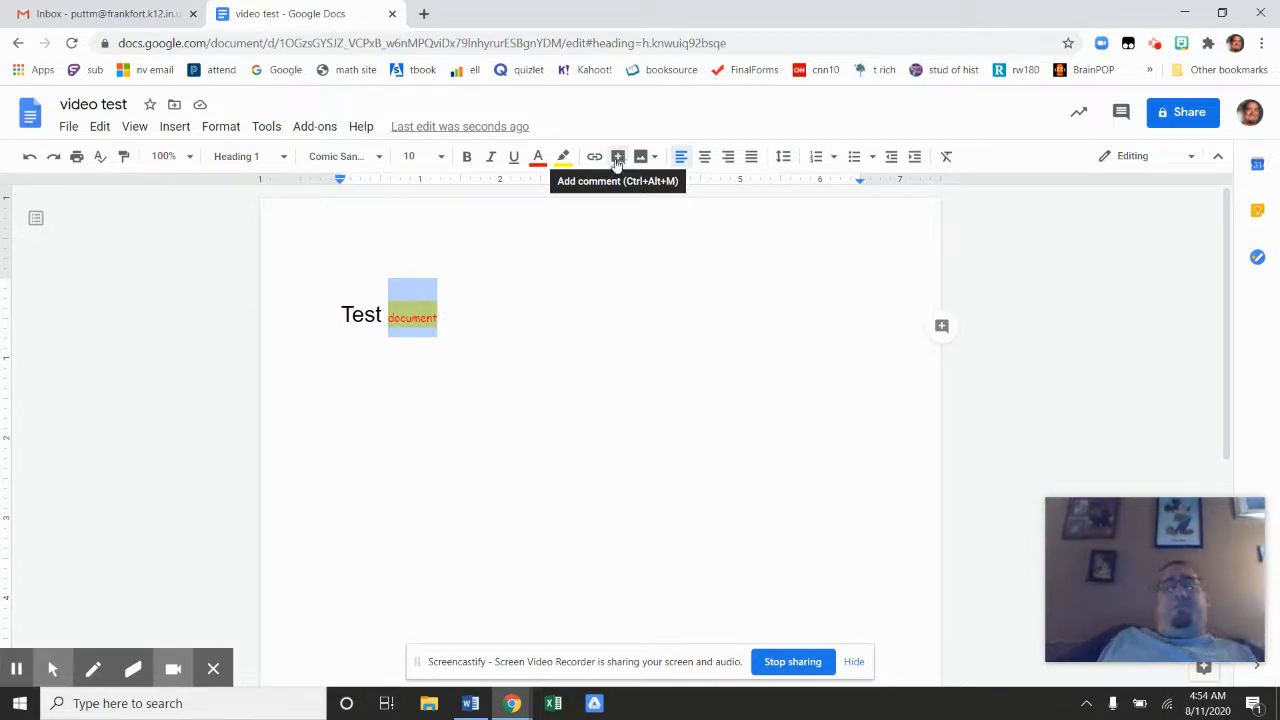
- Select the word "document" and attach the comment "excellent" to it
click(628, 314)
click(411, 312)
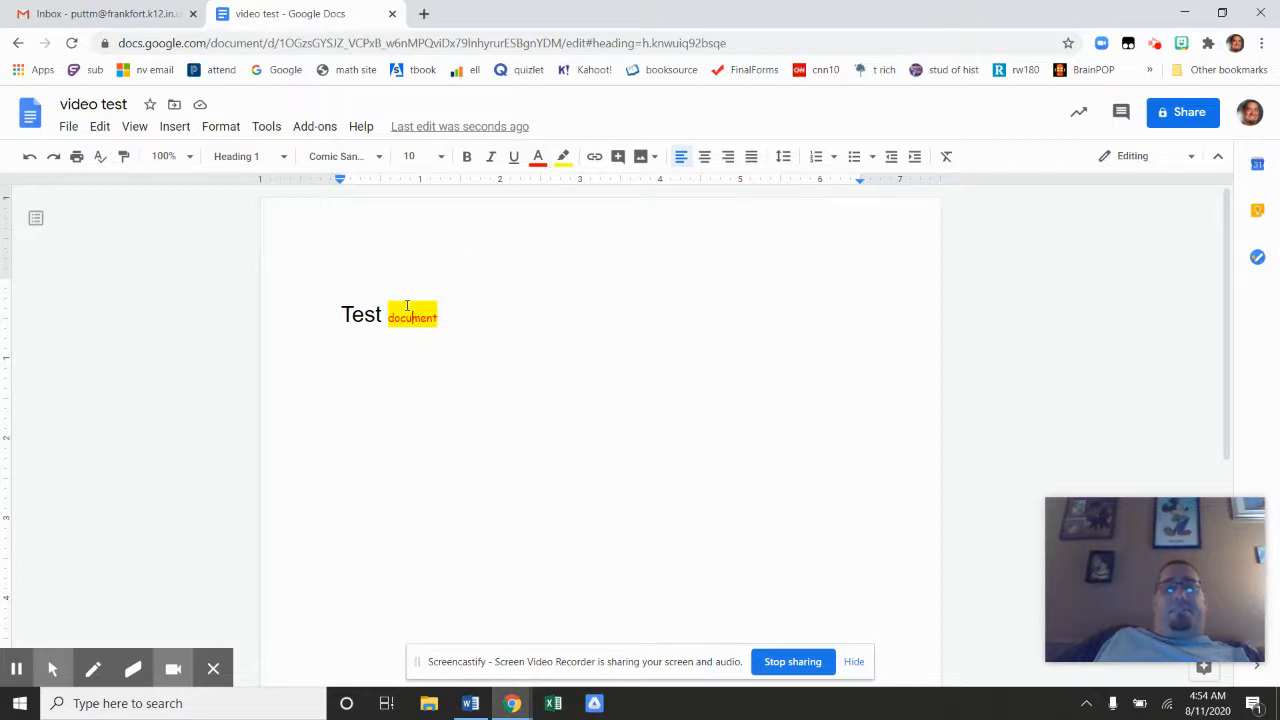
double_click(428, 318)
click(618, 158)
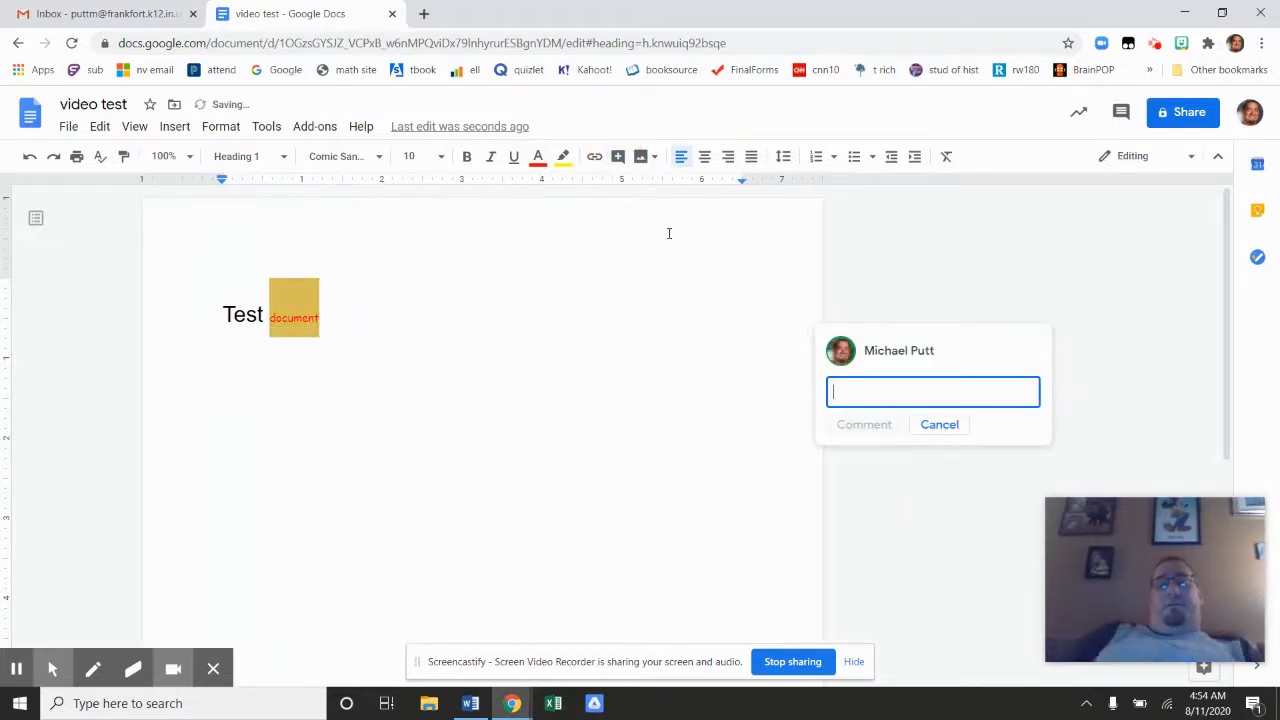
text(exc)
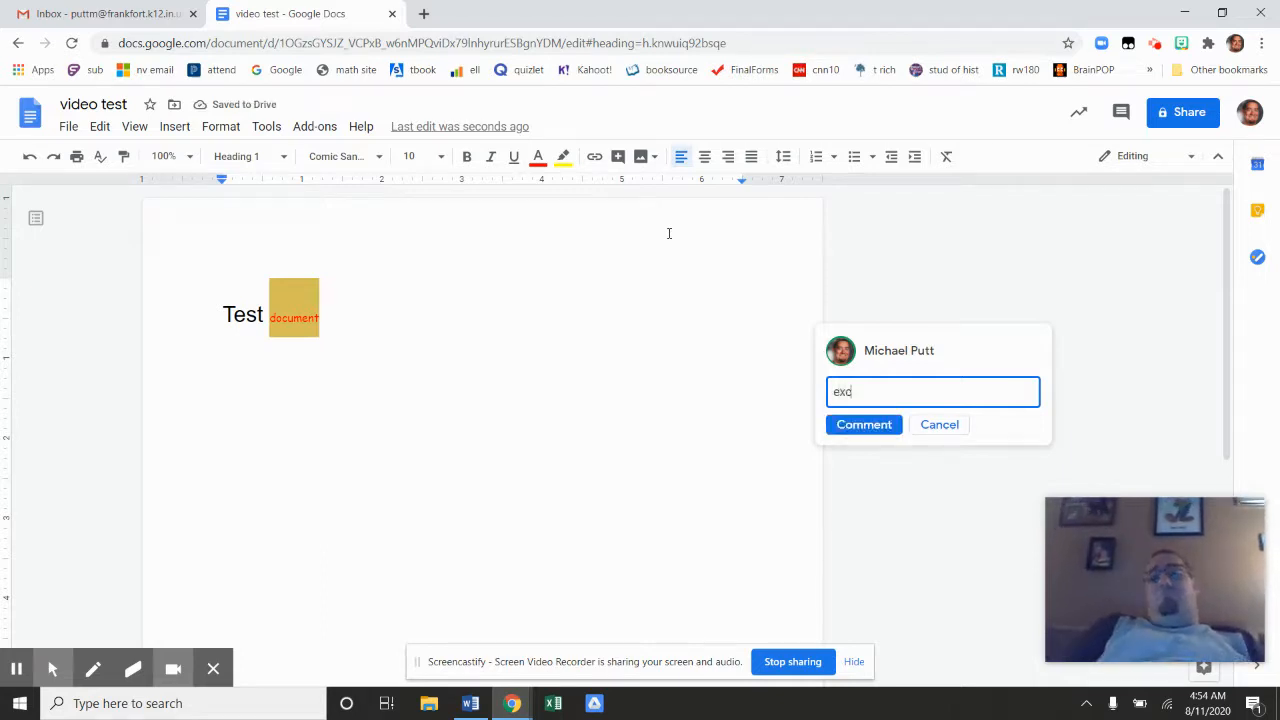
text(ellent)
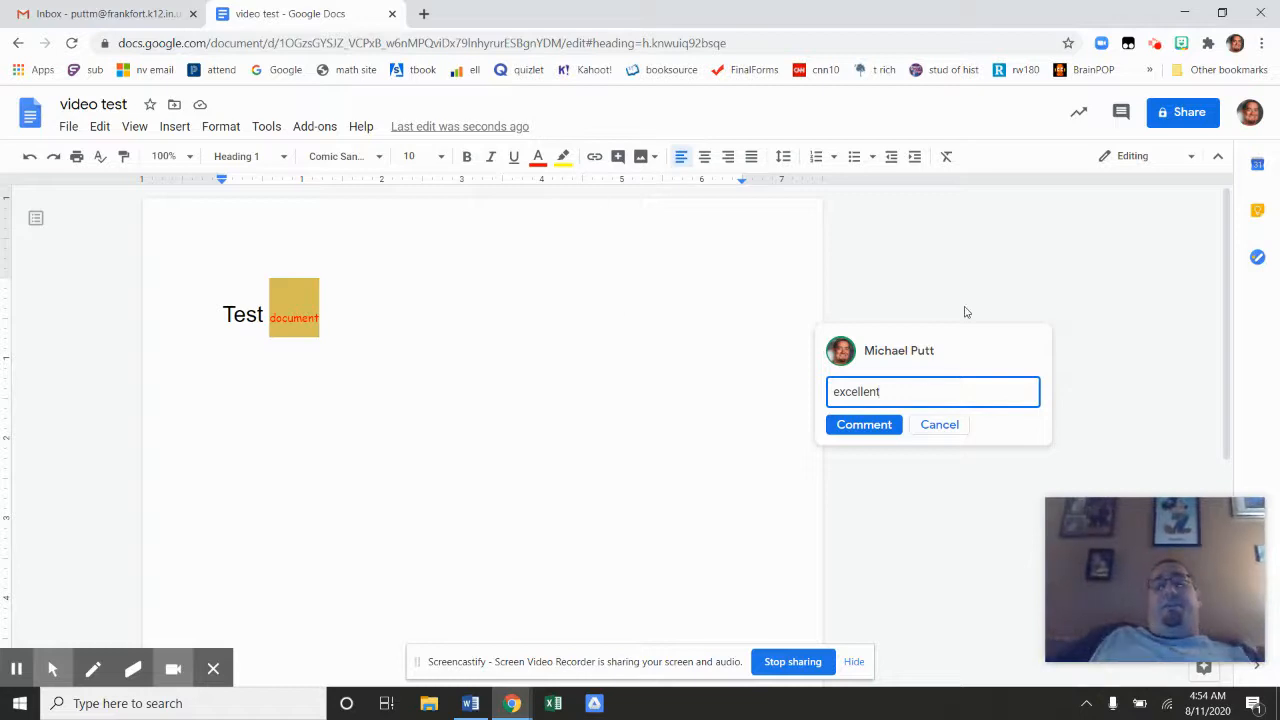
click(860, 424)
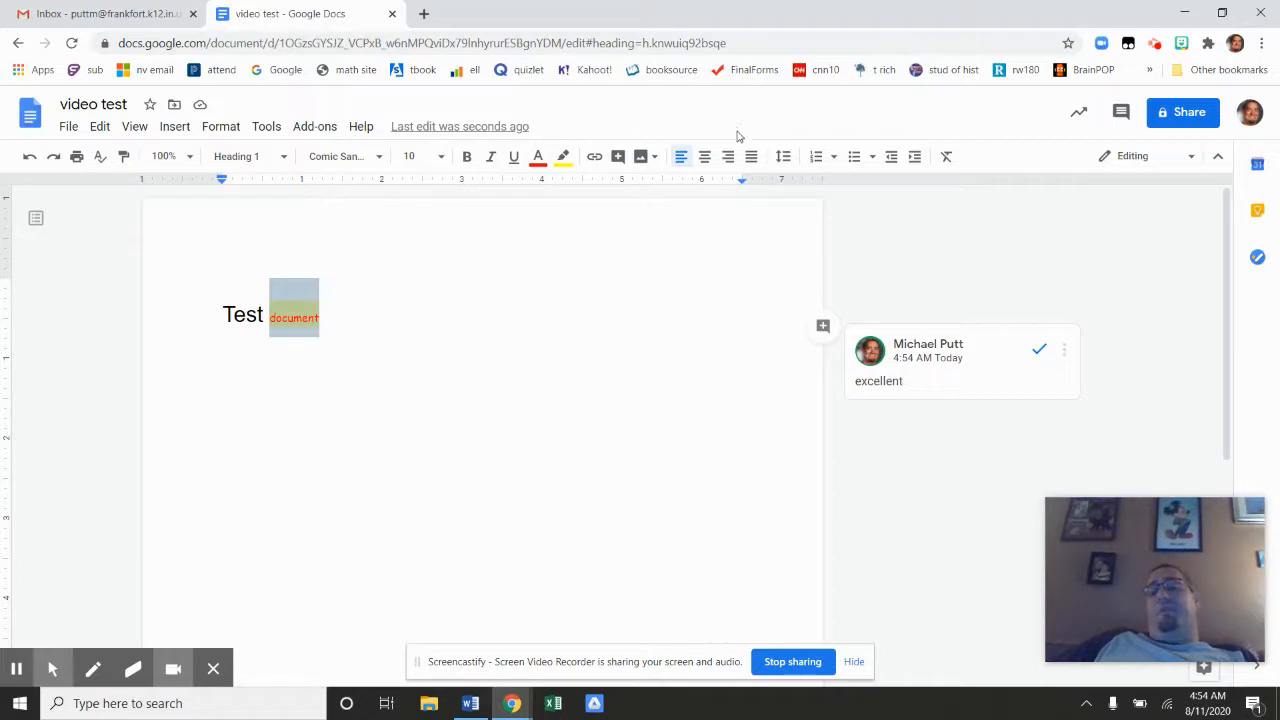
- Add a new line below the heading and insert the picture IMG_0706 there from the computer's Desktop folder
click(653, 160)
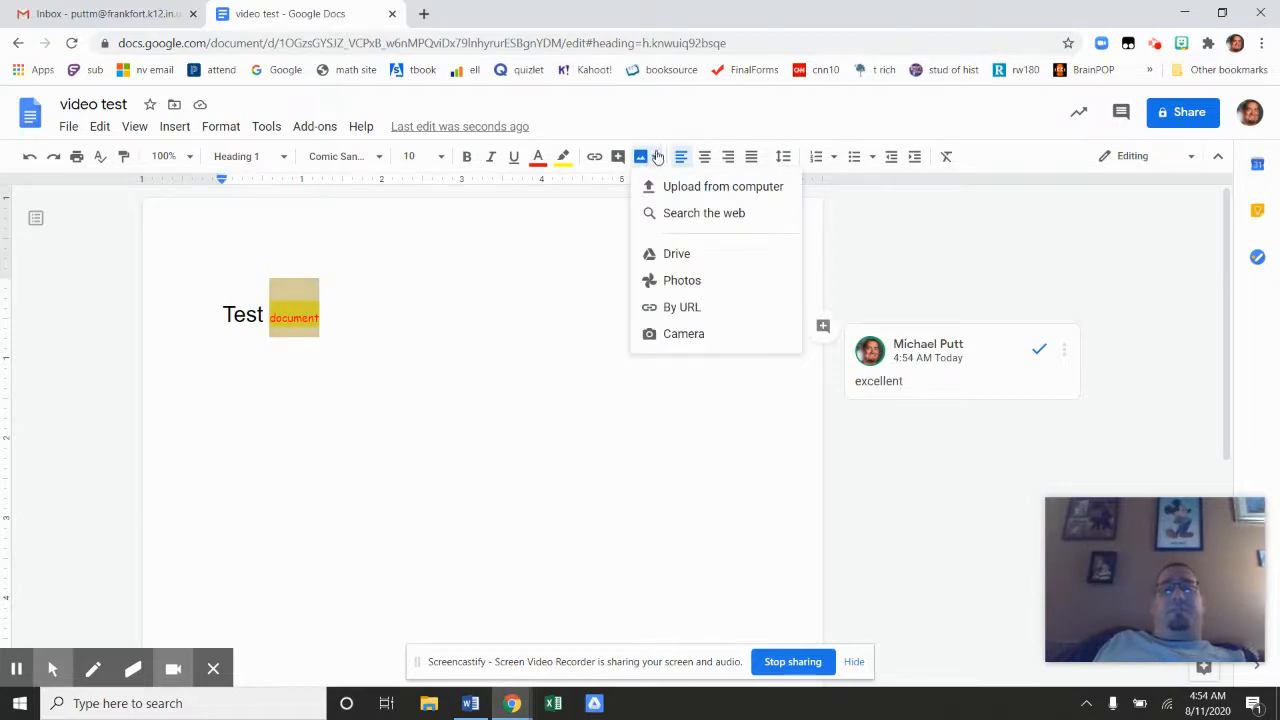
click(381, 404)
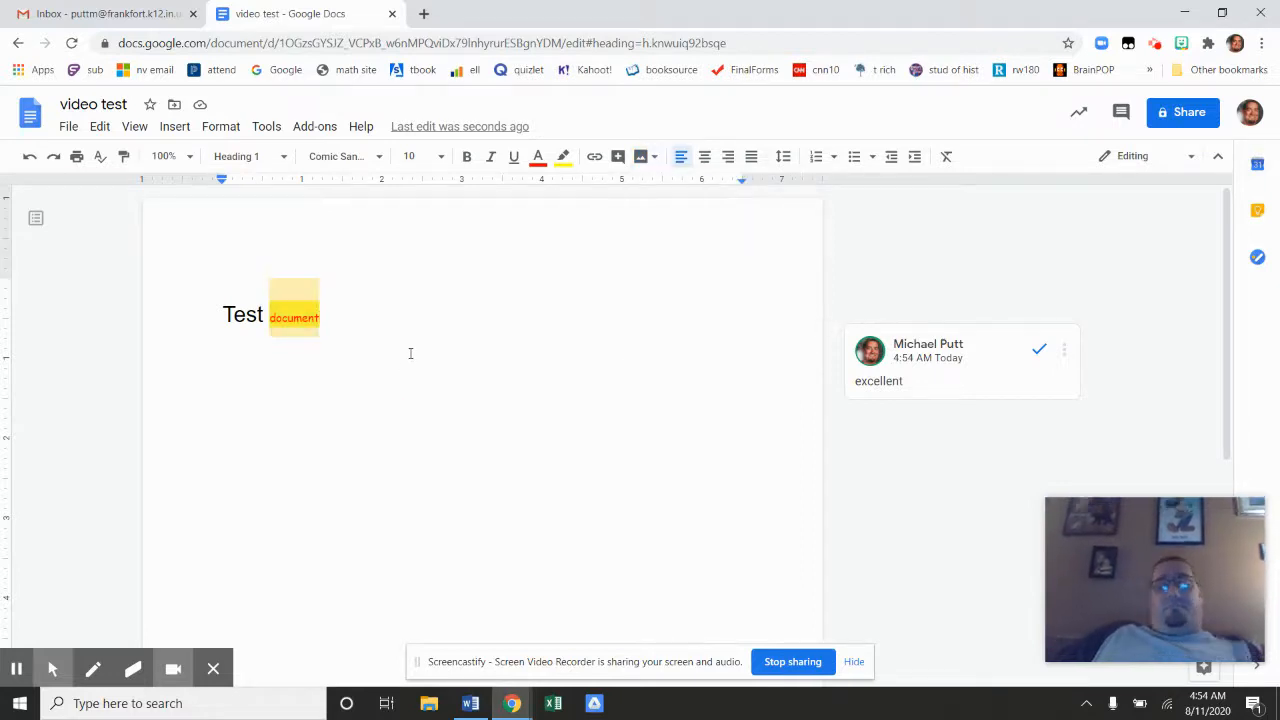
key(Return)
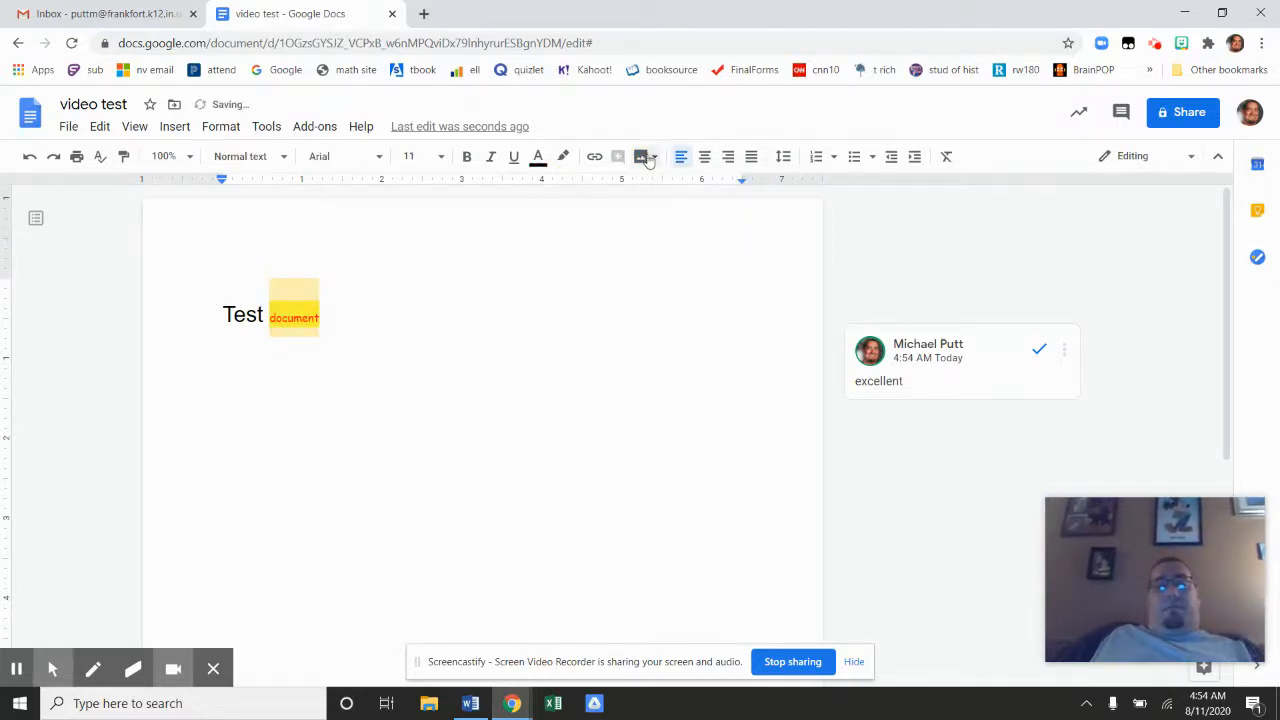
click(650, 160)
click(665, 186)
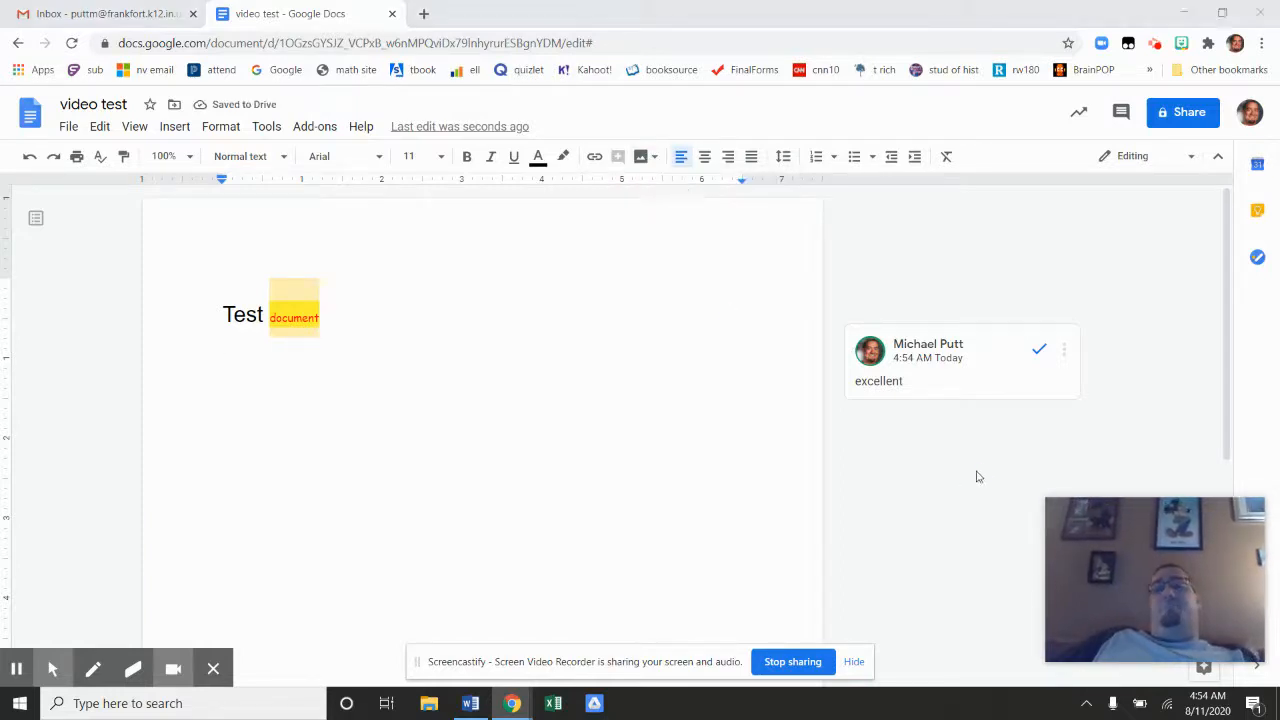
scroll(281, 243, down, 1)
scroll(245, 230, down, 3)
scroll(238, 233, up, 1)
scroll(238, 233, down, 1)
click(192, 268)
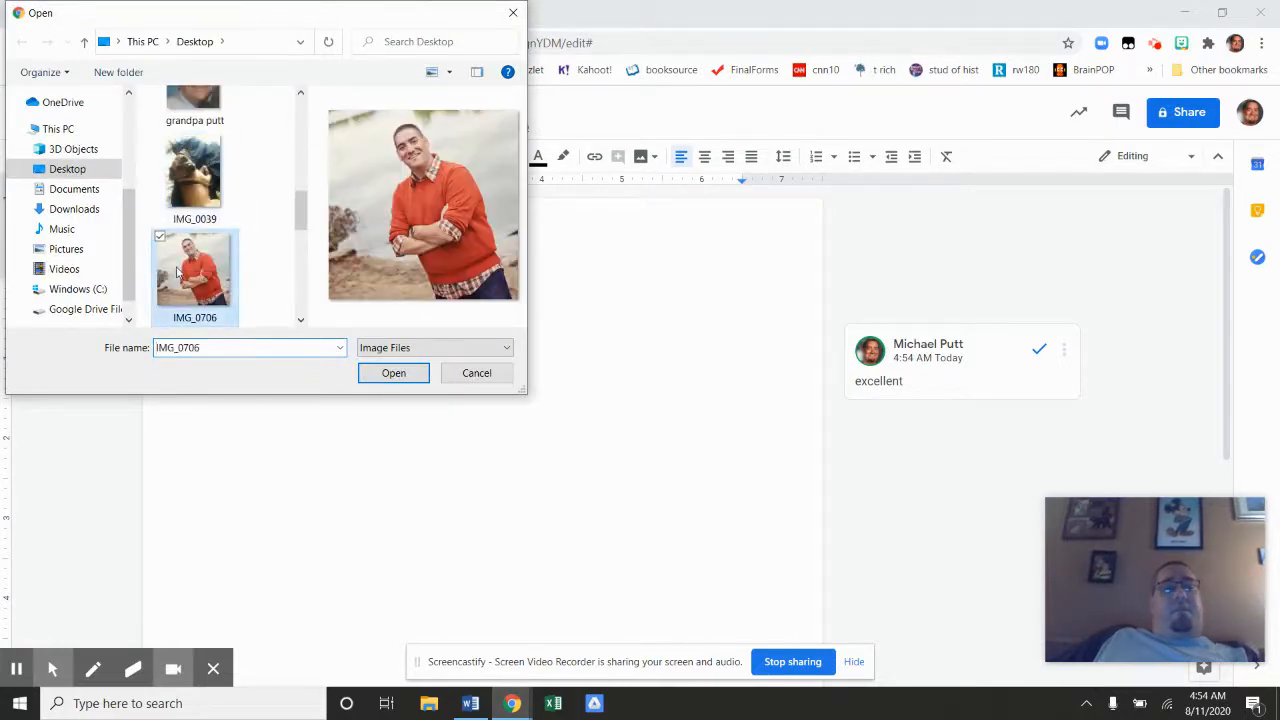
click(392, 373)
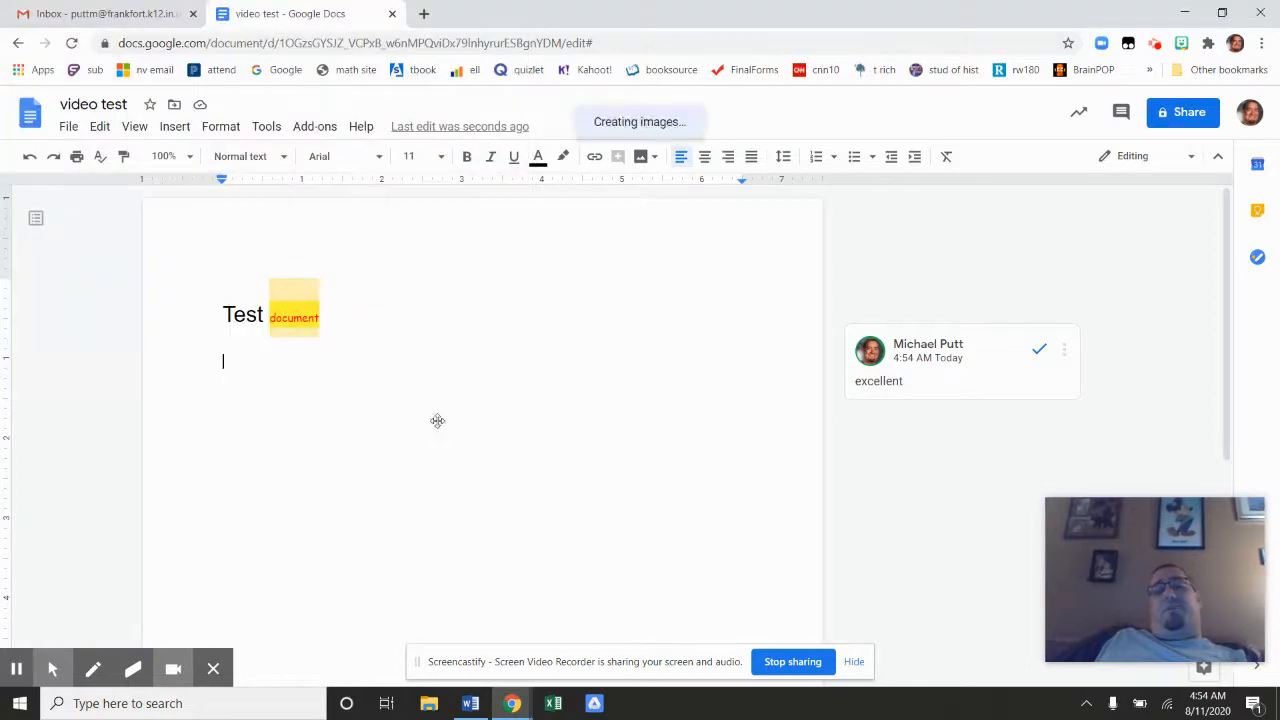
scroll(450, 382, up, 3)
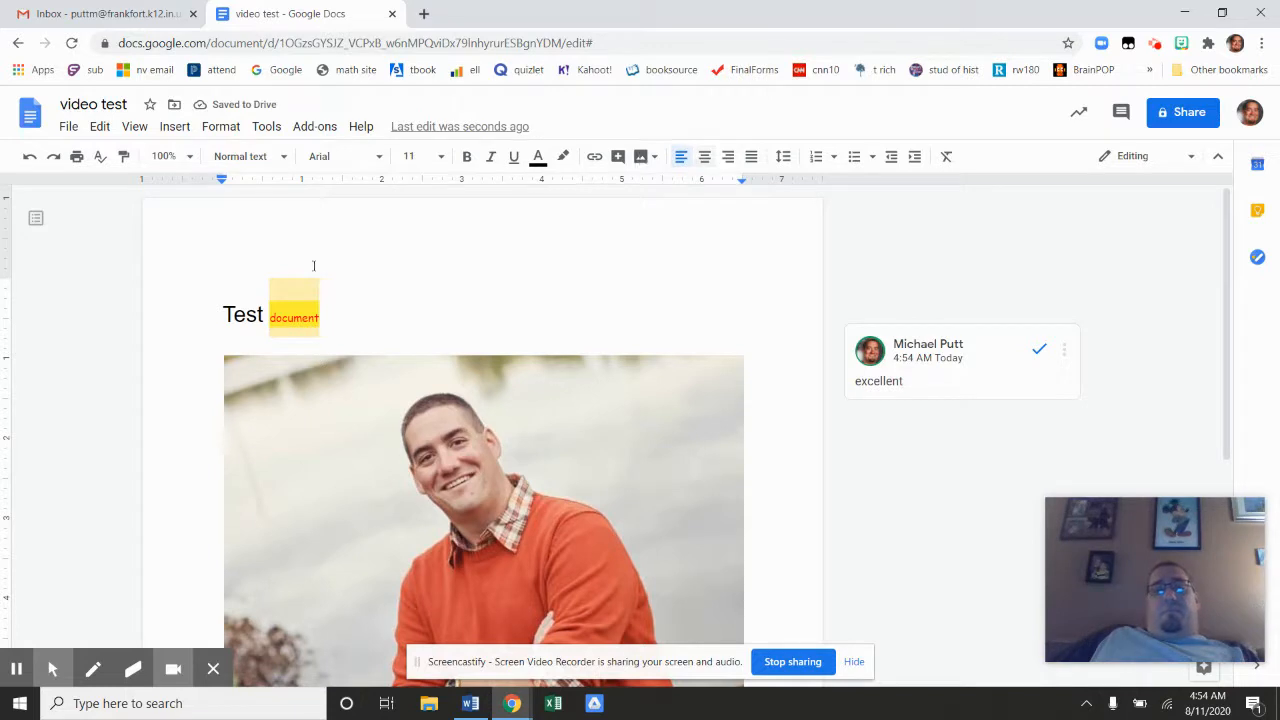
- Insert an empty line above the "Test document" heading
click(226, 318)
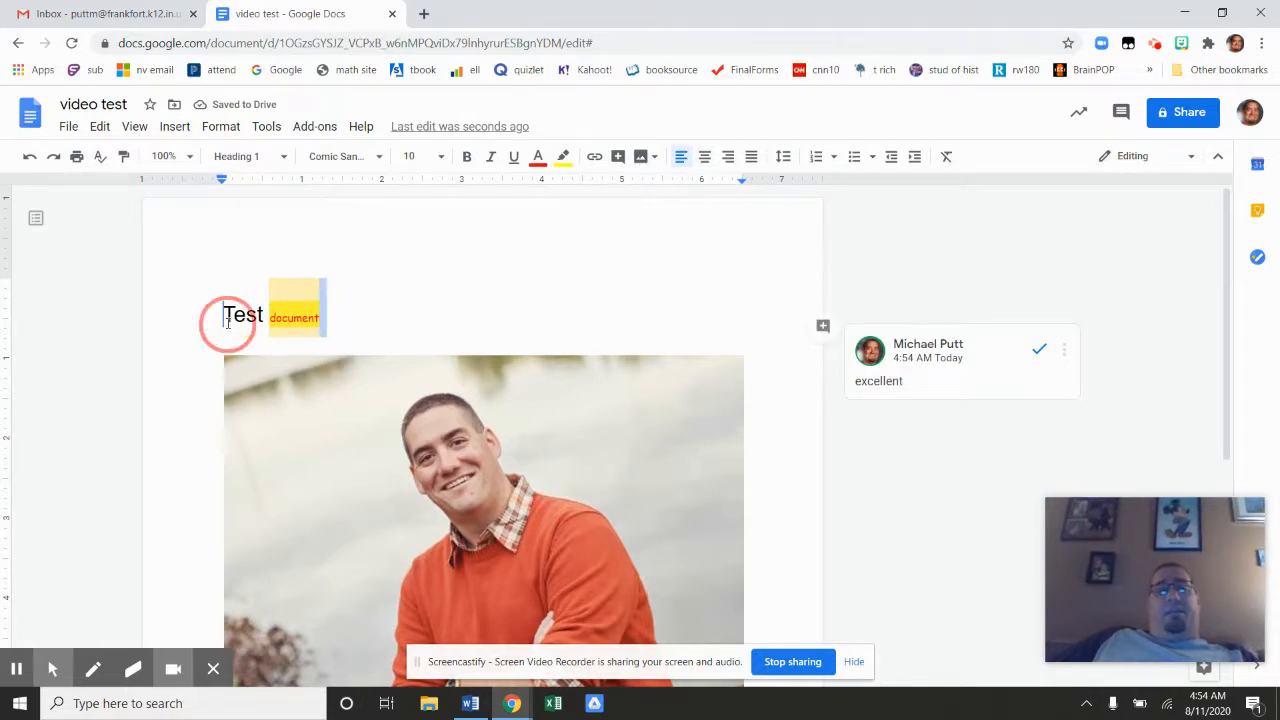
key(Return)
click(229, 303)
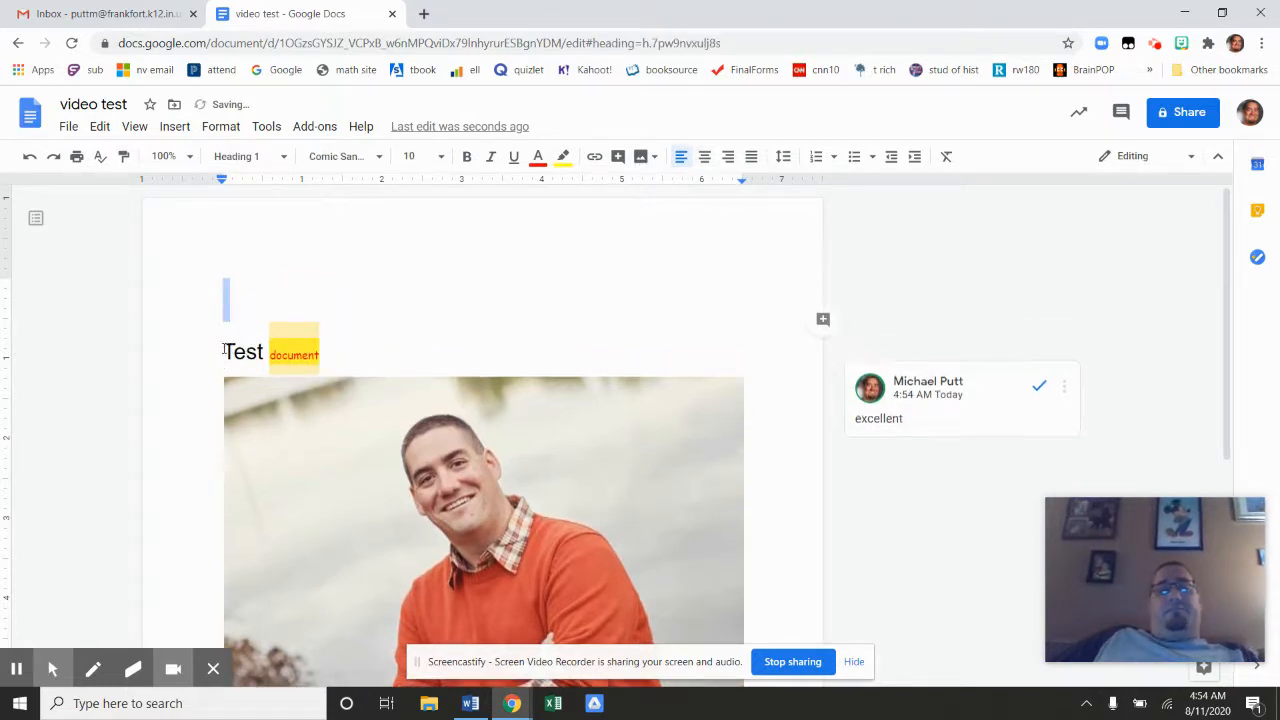
- Select the "Test document" line, try centre, right and justified alignment on it, and return it to left alignment
drag(224, 350, 372, 347)
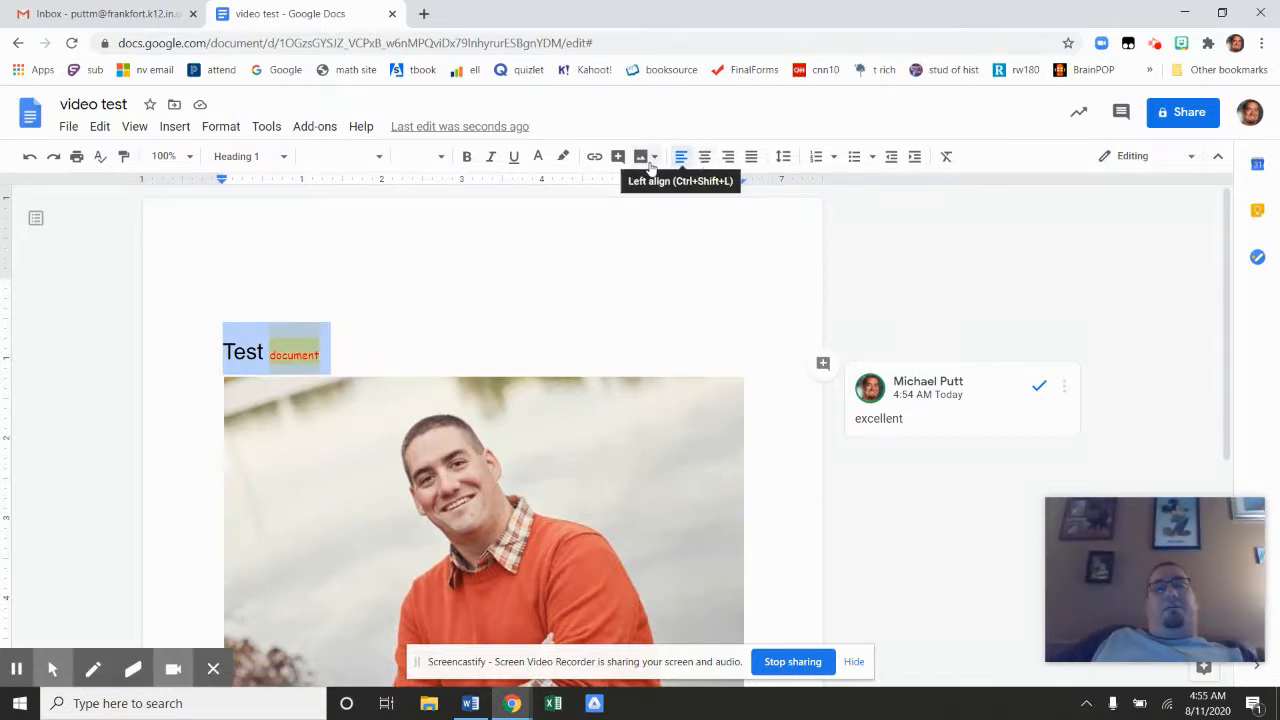
click(705, 157)
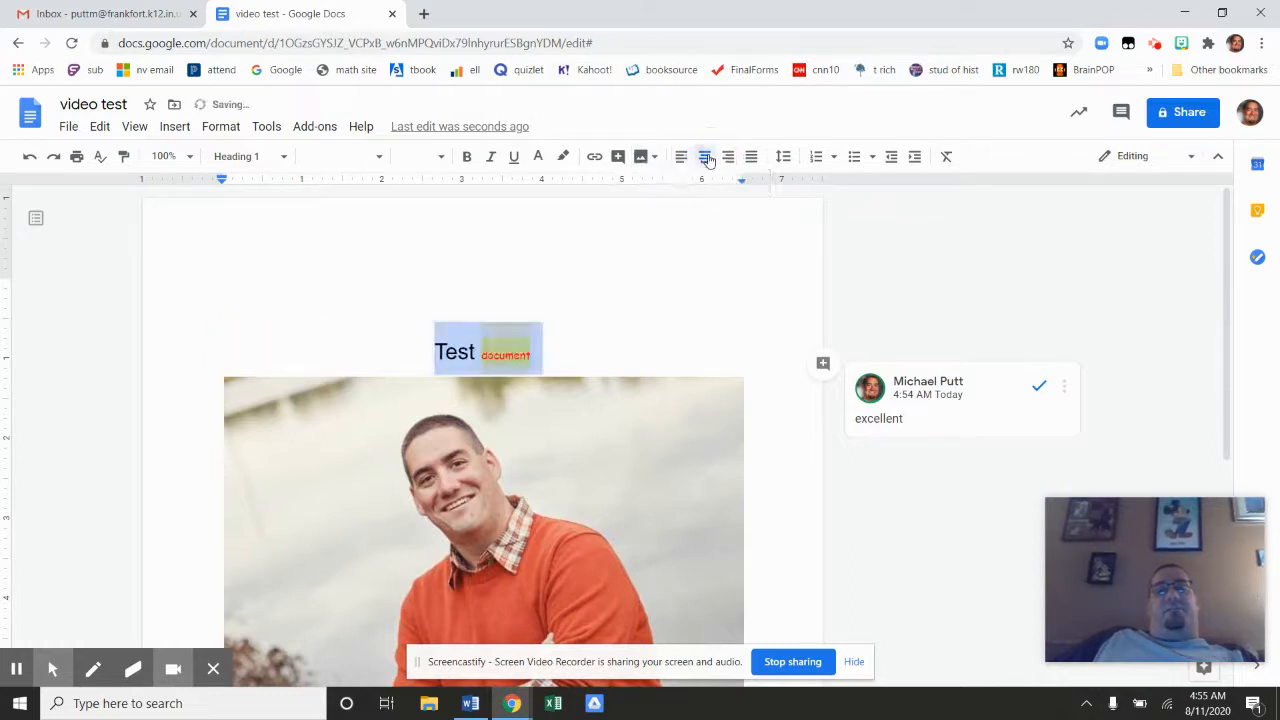
click(728, 158)
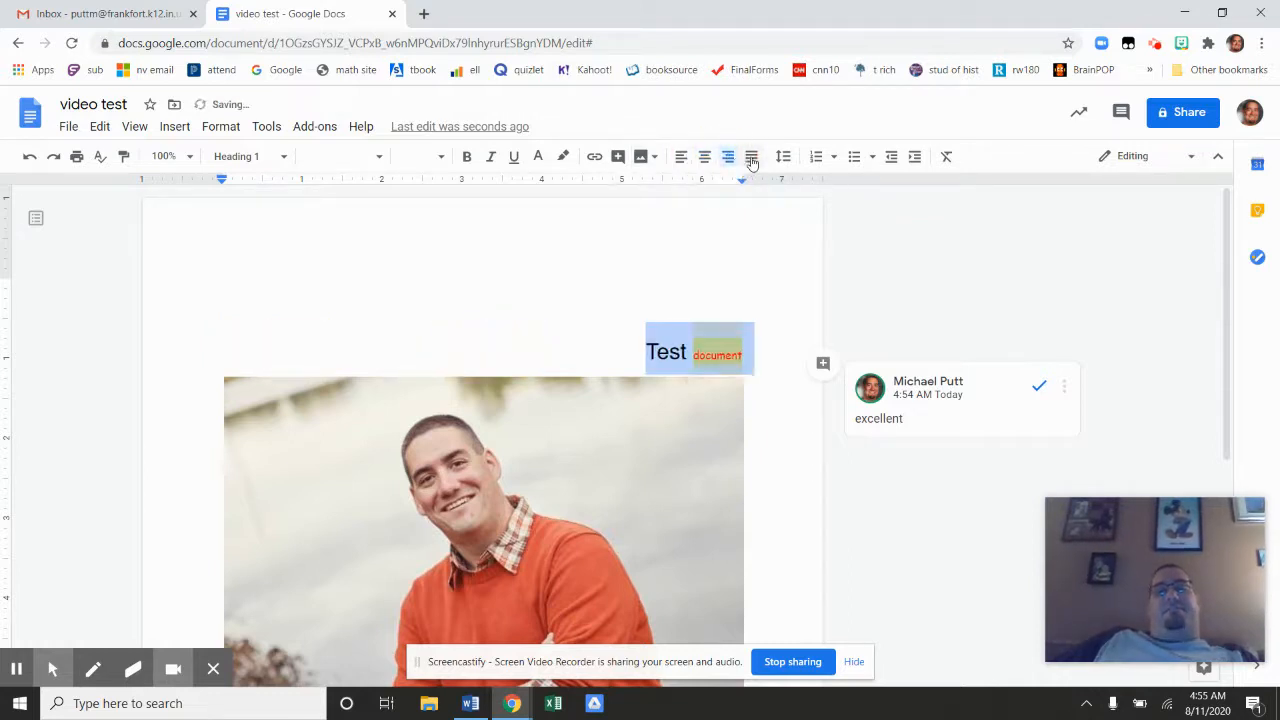
click(751, 160)
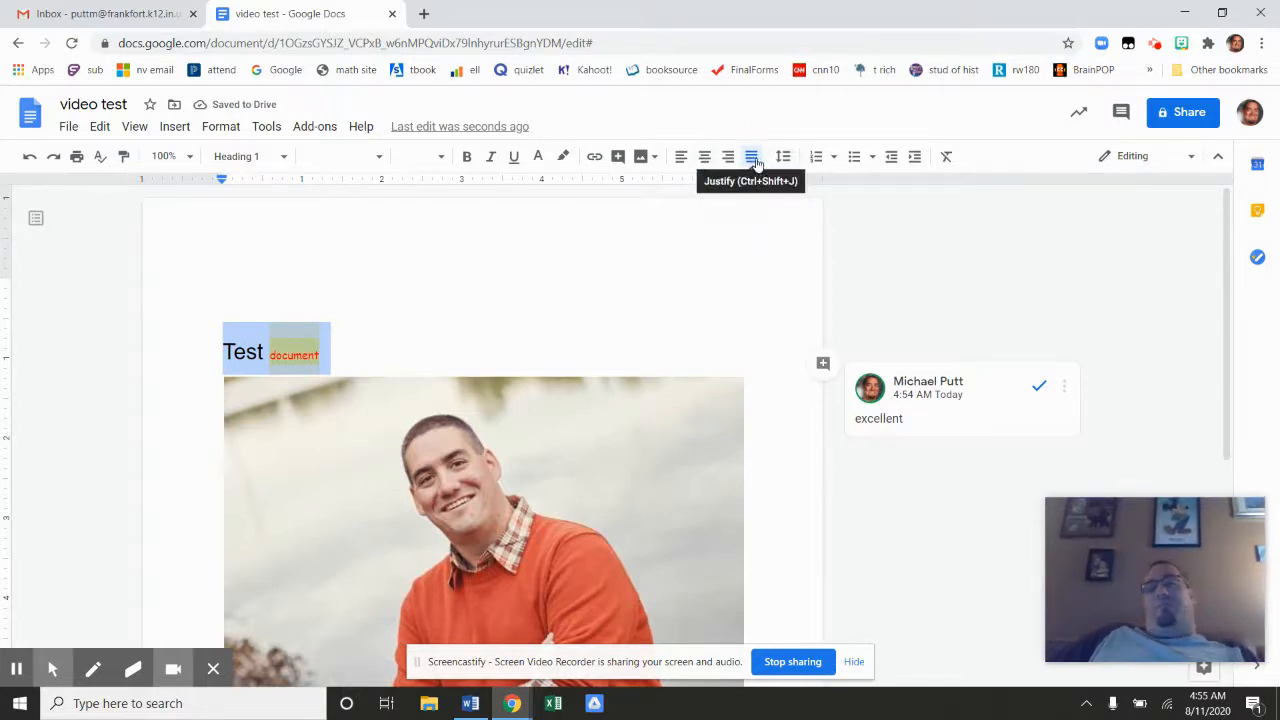
click(686, 158)
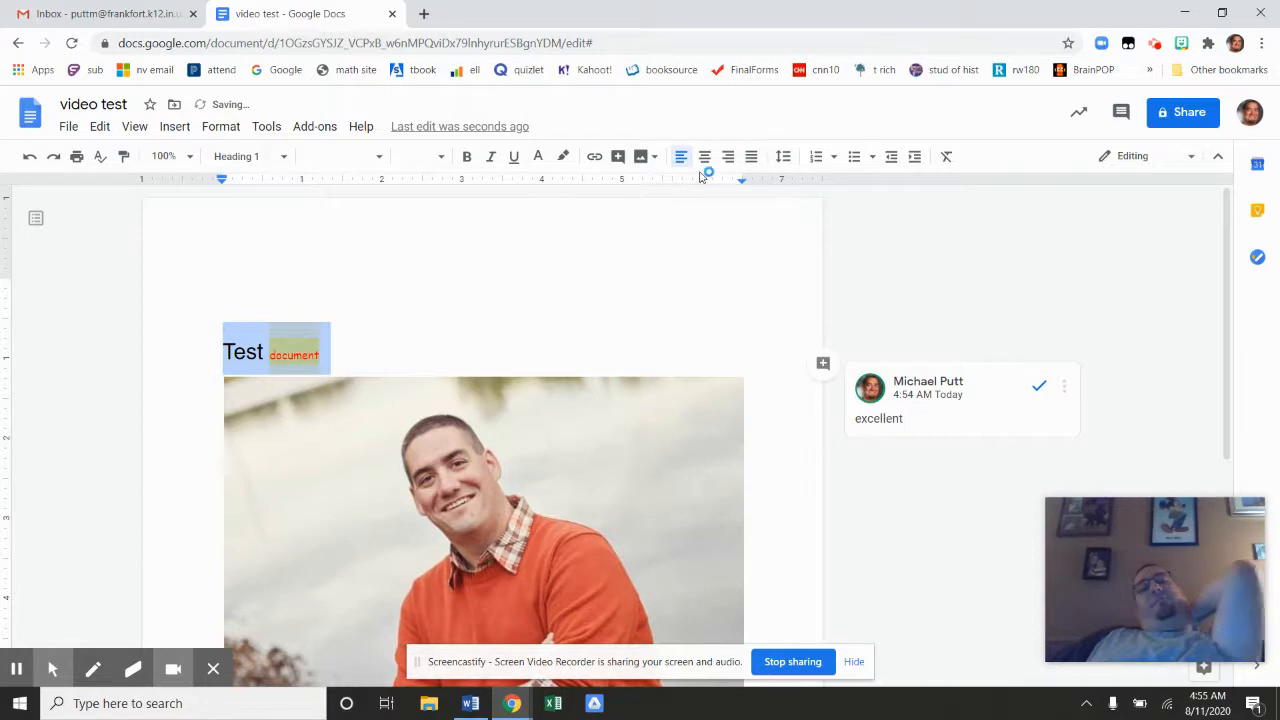
click(705, 160)
click(684, 160)
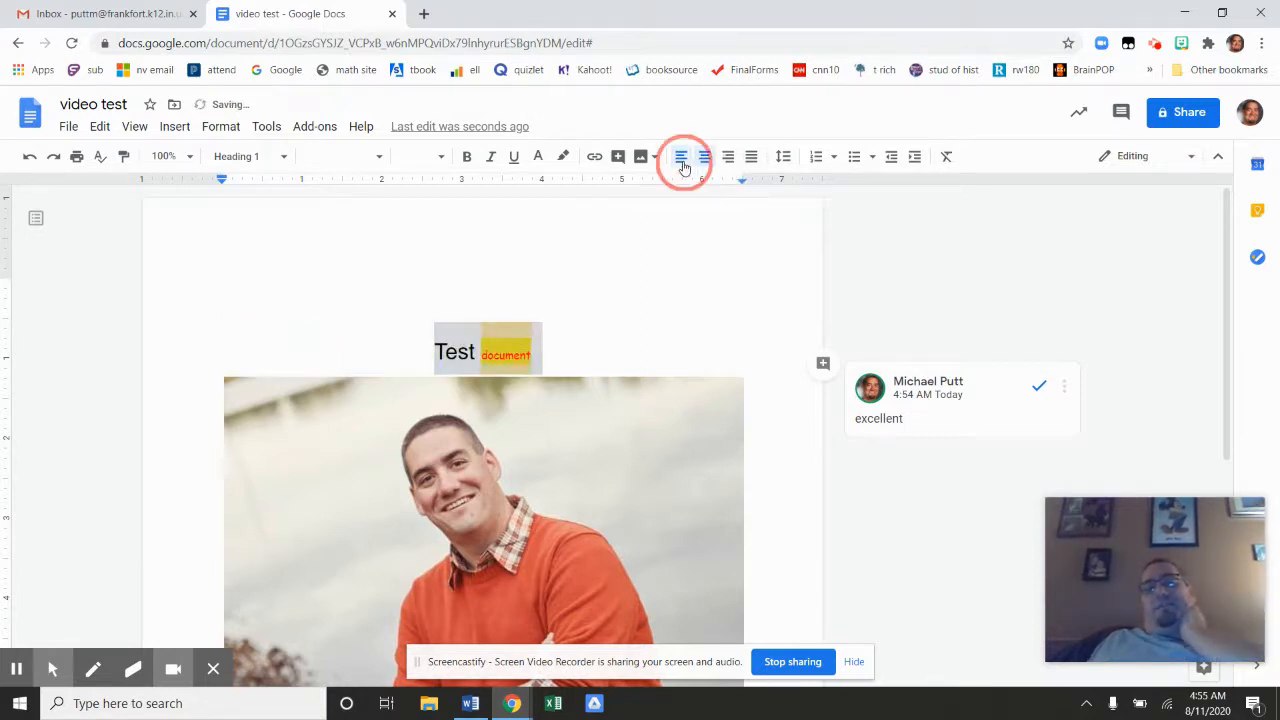
- Set the line spacing of the selected "Test document" line to Single
click(783, 163)
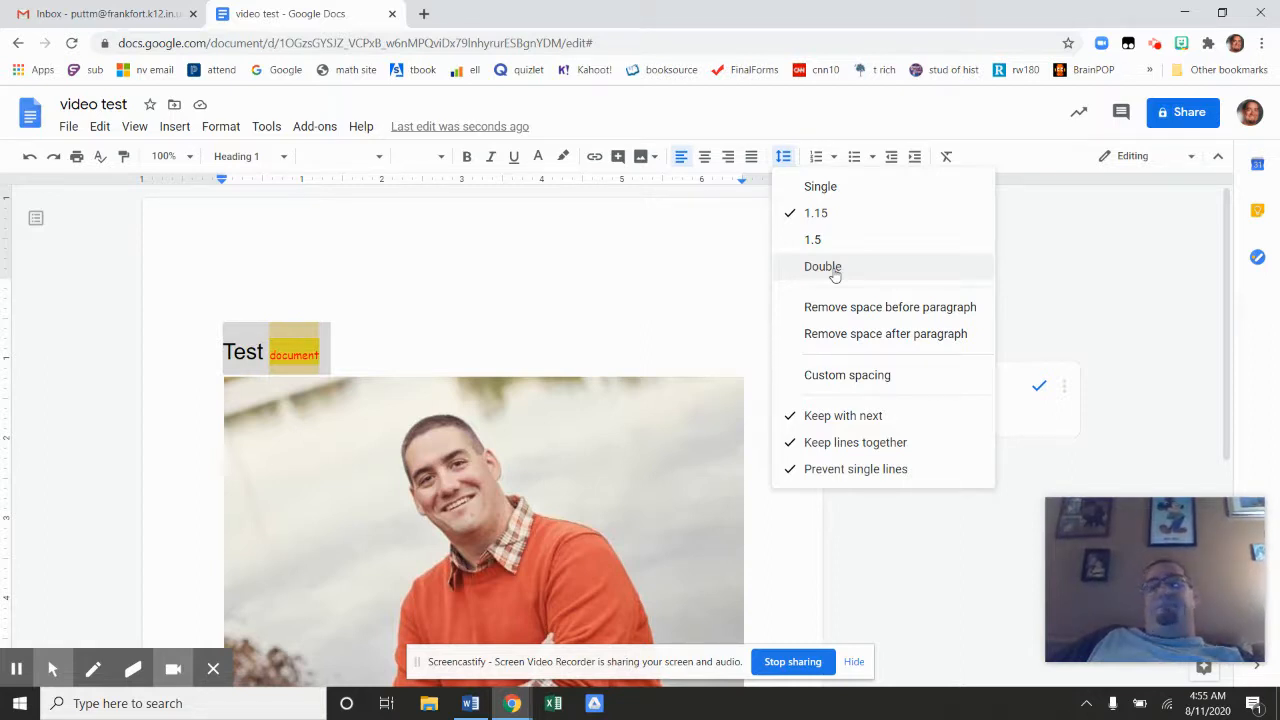
click(826, 188)
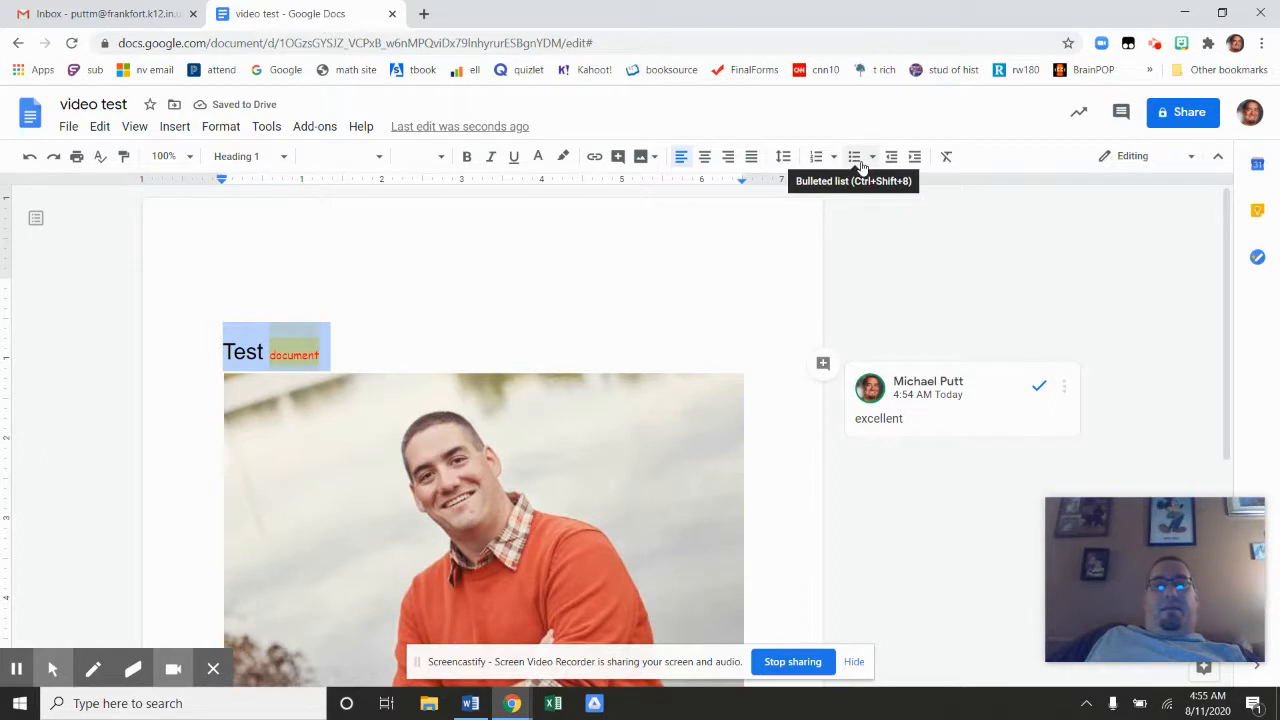
- Add a new line between the "Test document" heading and the picture and turn it into a bulleted list item
click(378, 353)
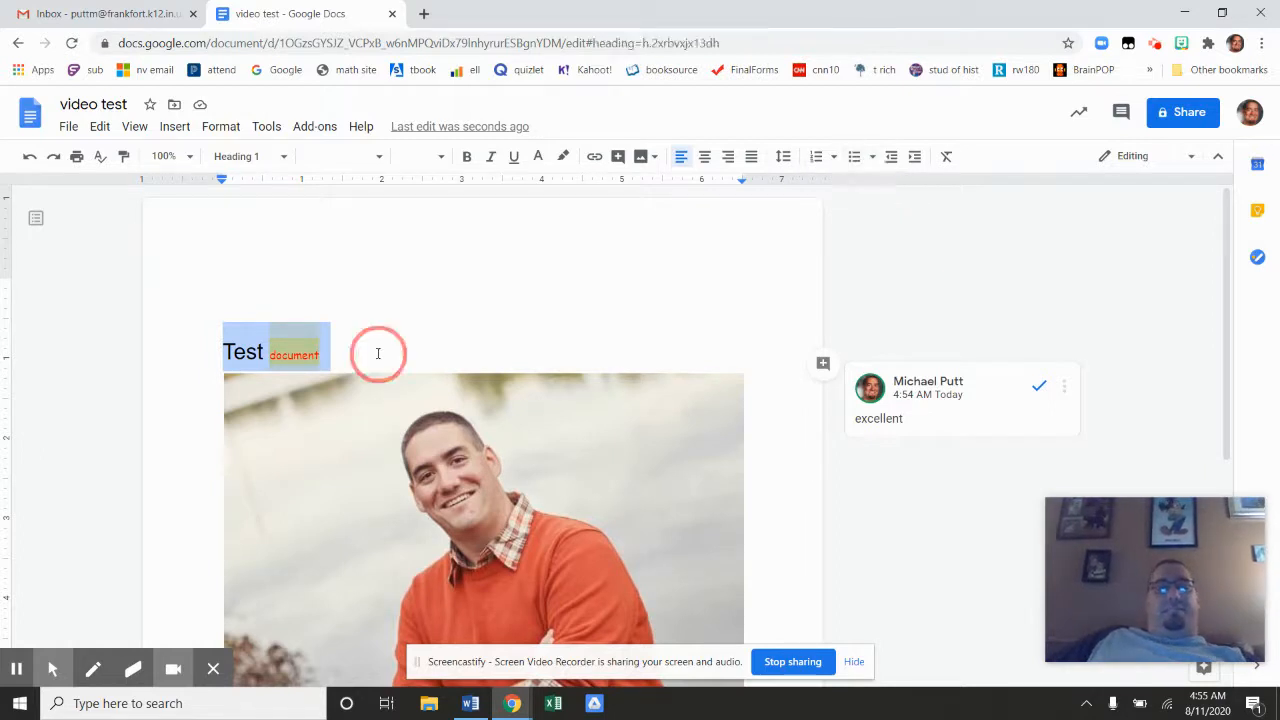
key(Return)
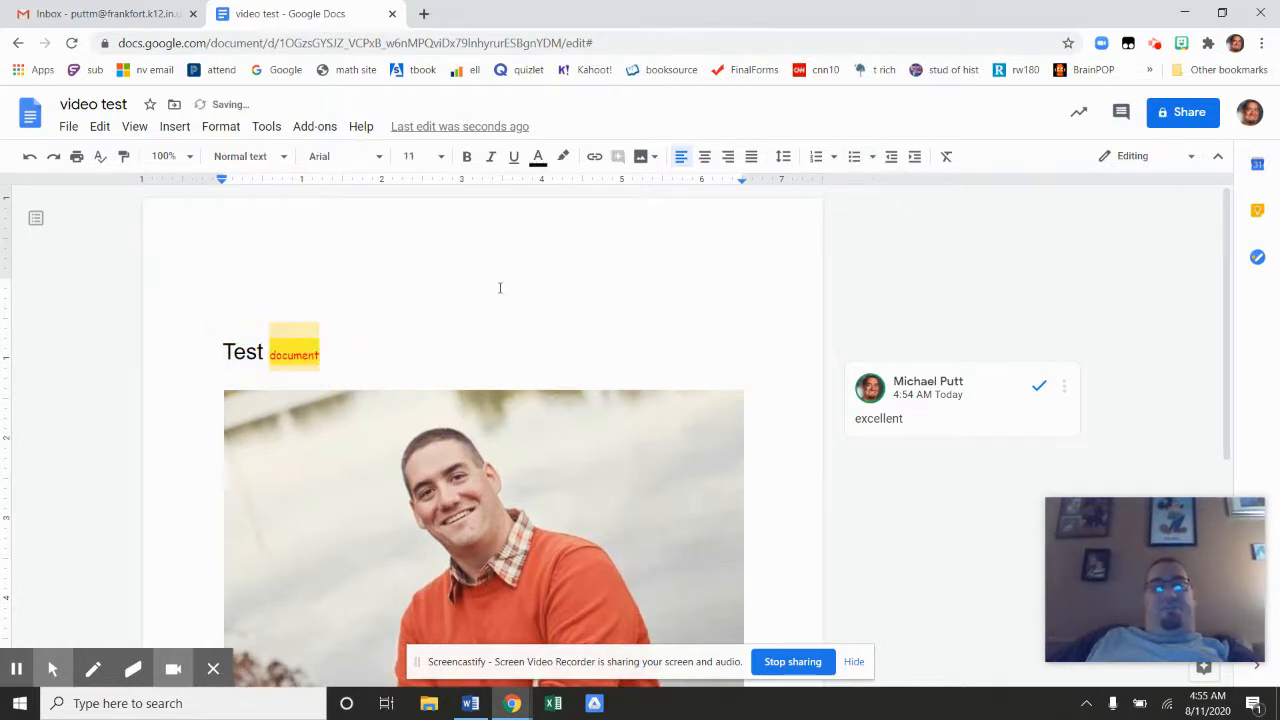
click(855, 158)
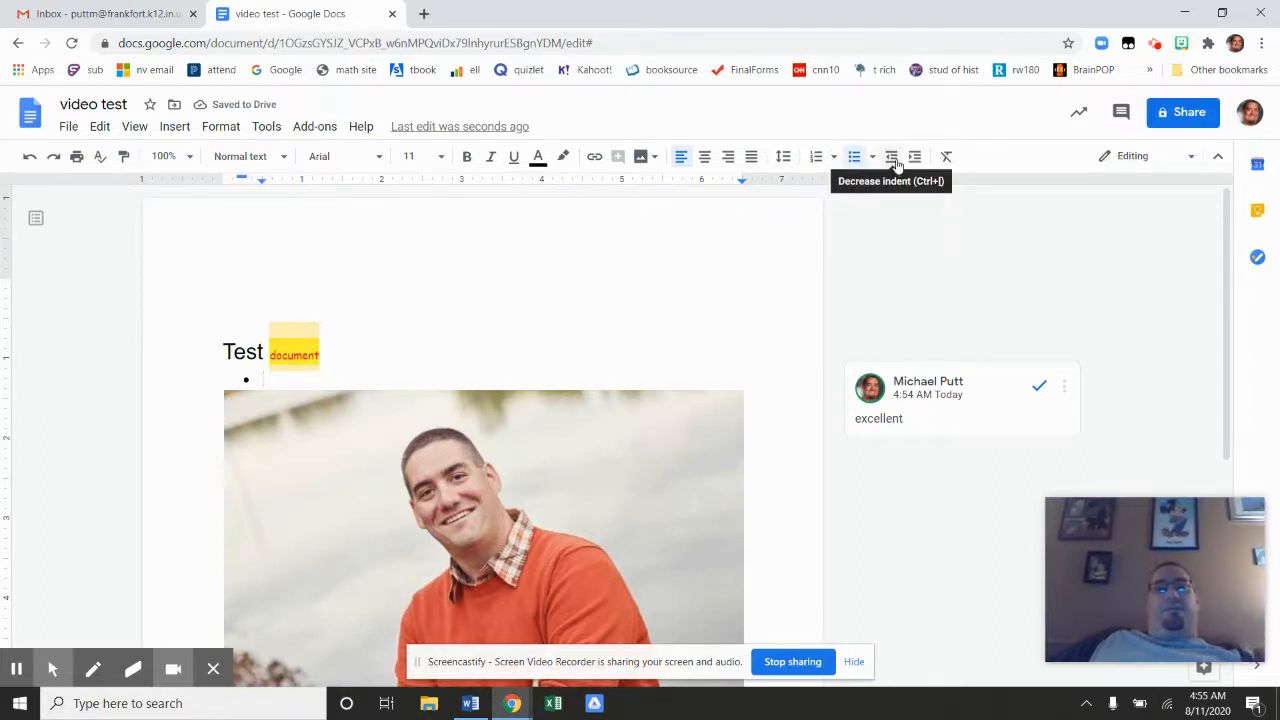
- Try increasing the indent of the empty bullet by several levels and decrease it back to the first level, twice
click(914, 157)
click(917, 159)
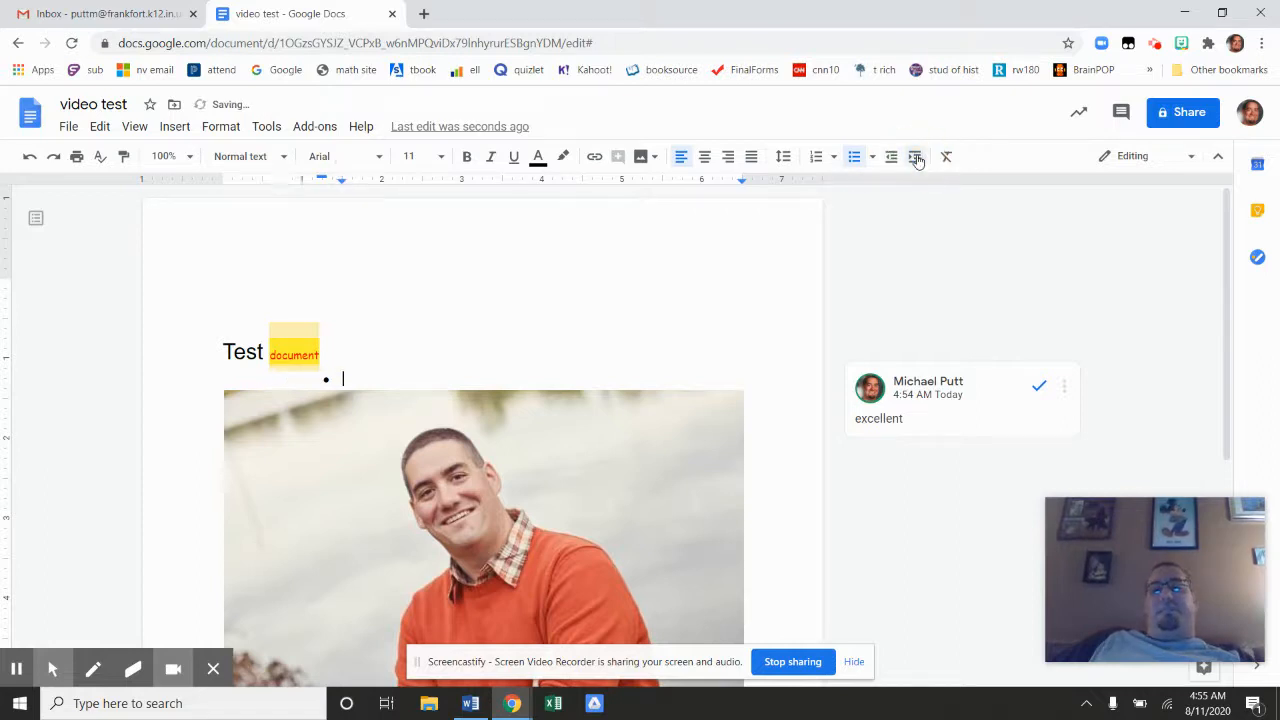
click(893, 160)
click(893, 160)
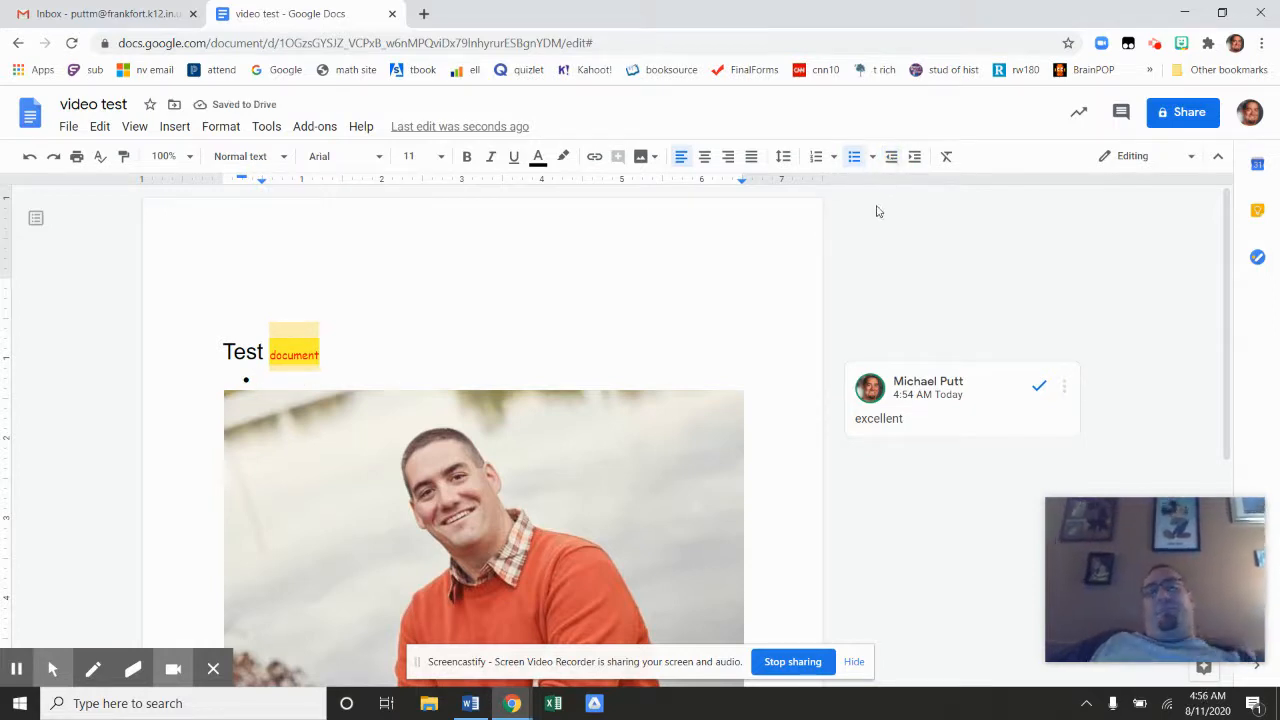
click(915, 160)
click(915, 160)
click(915, 160)
click(892, 161)
click(892, 161)
click(892, 161)
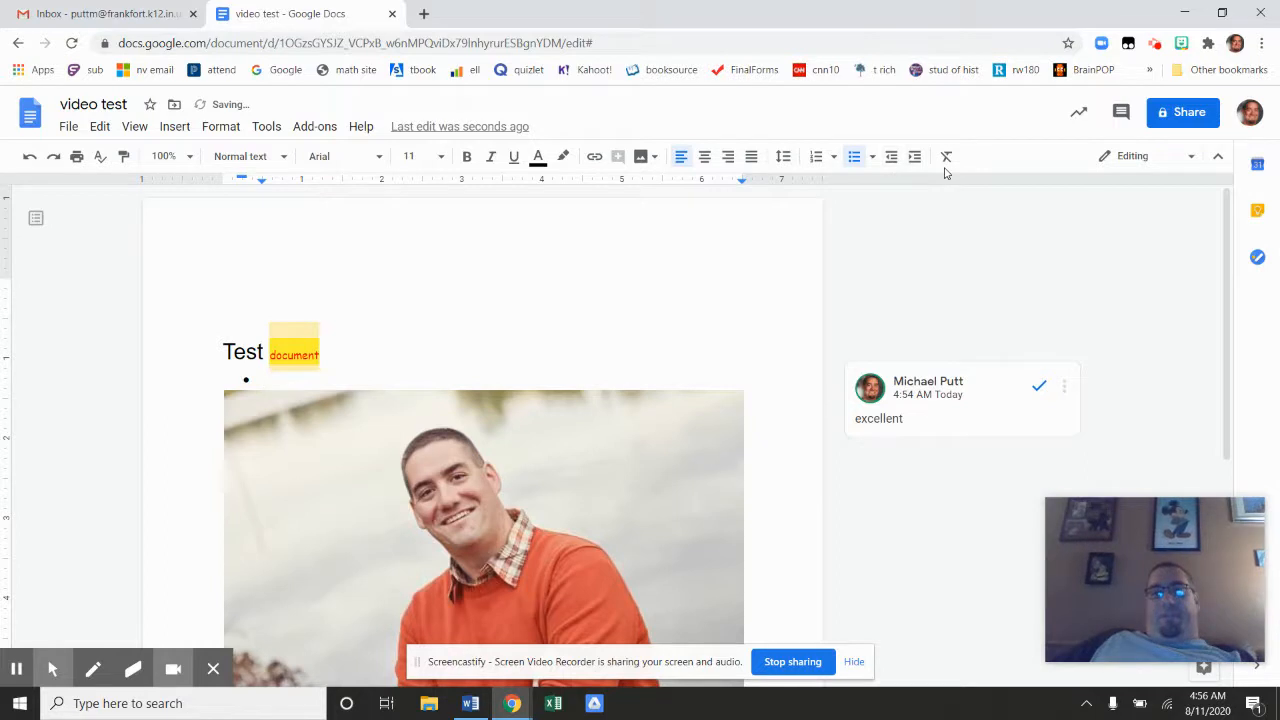
- Review the editing, suggesting and viewing modes and the available file commands without choosing any
click(1186, 160)
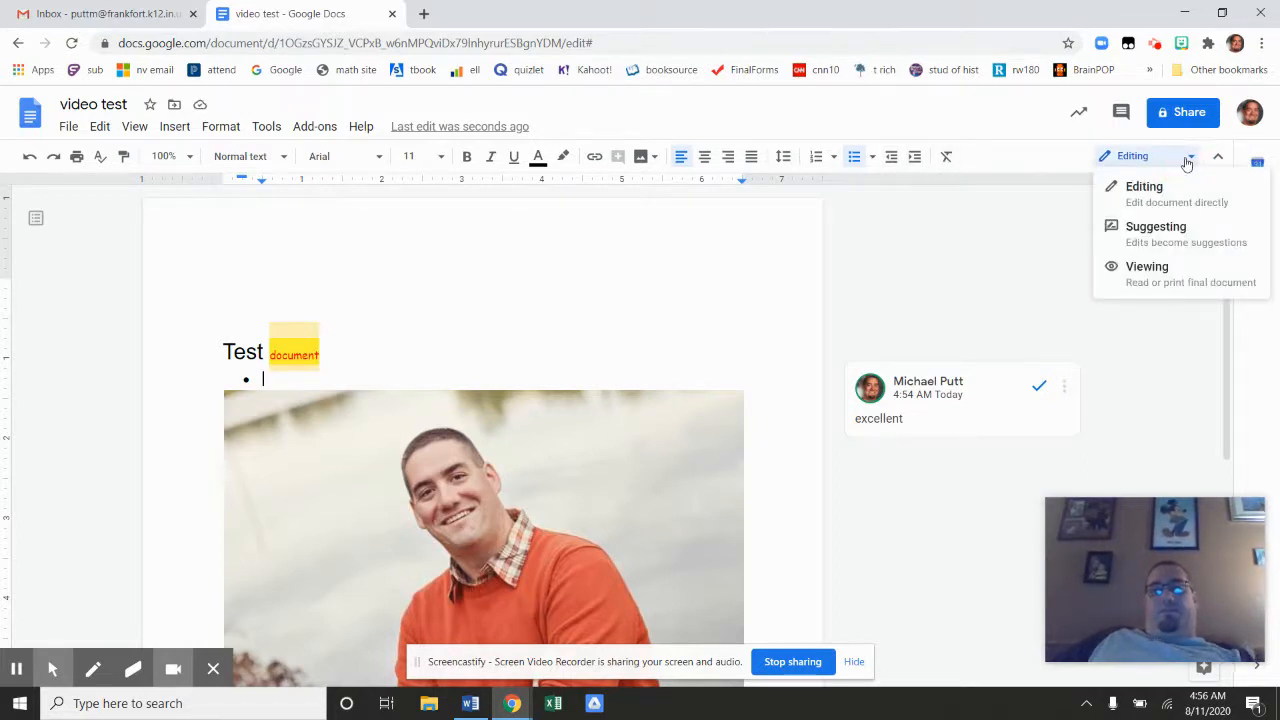
click(1188, 160)
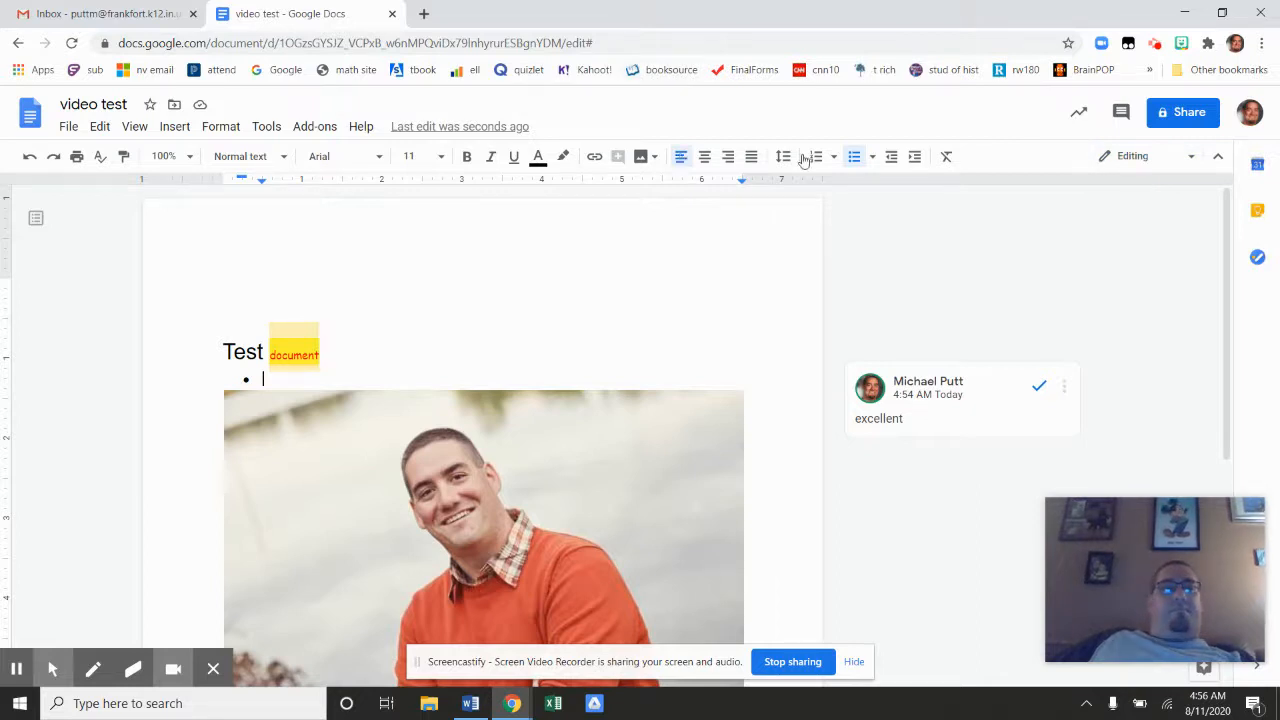
click(69, 128)
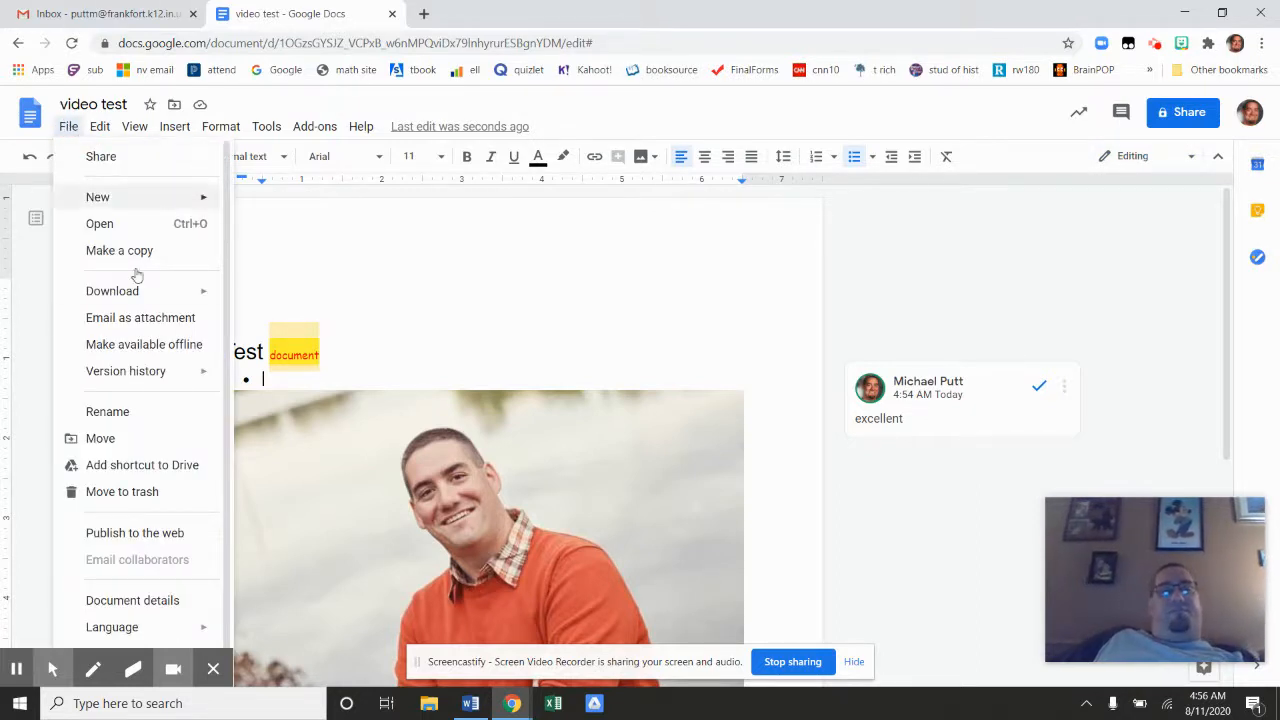
mouse_move(153, 290)
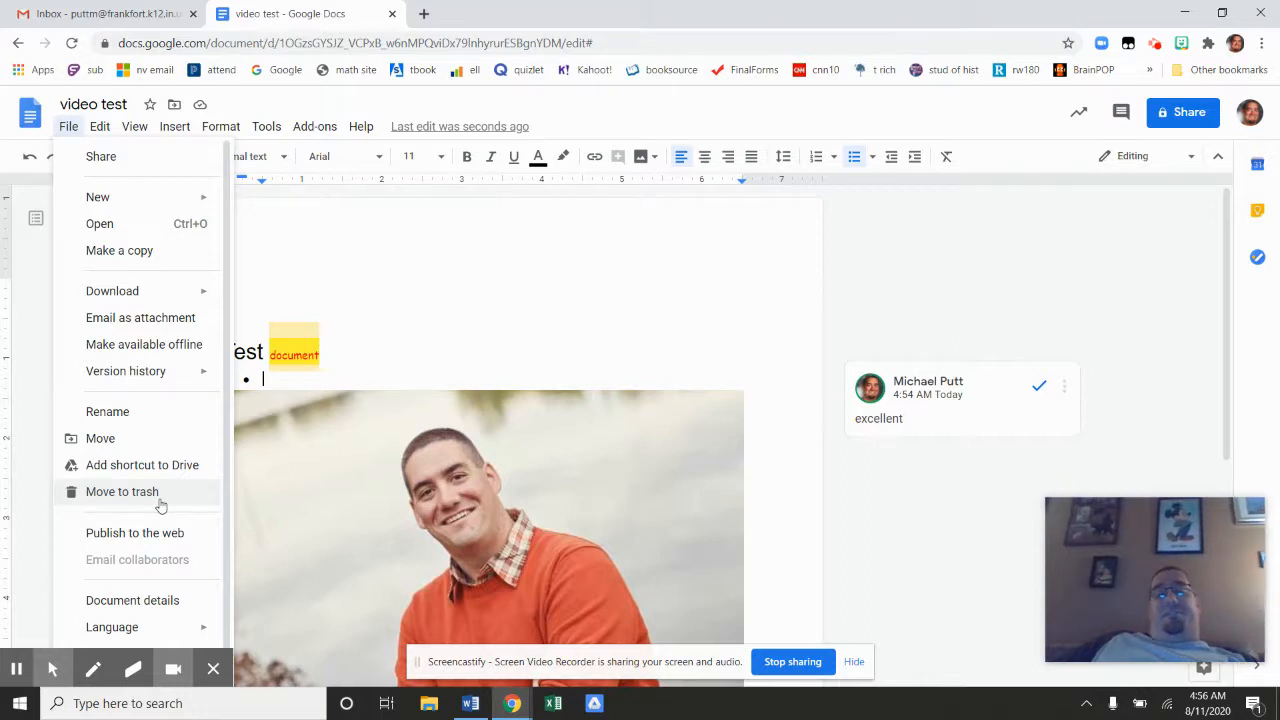
scroll(162, 506, down, 1)
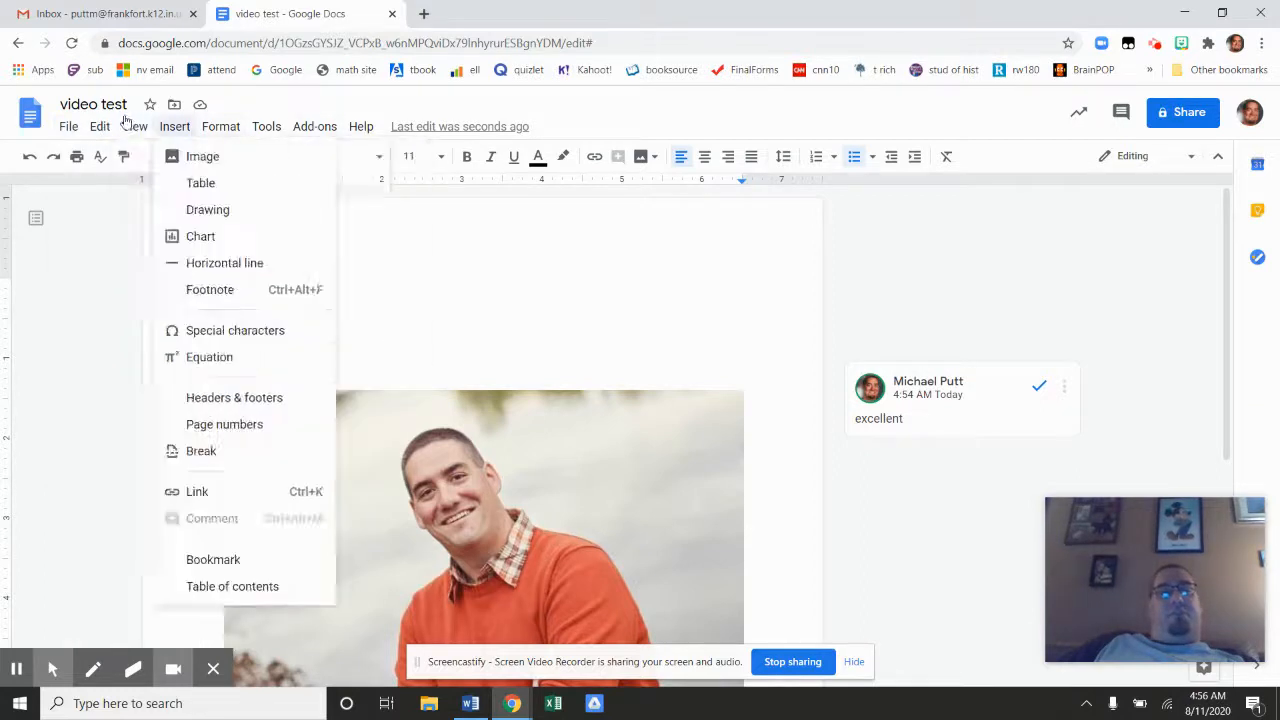
- Undo the last two indent decreases of the empty bullet and redo one of them
click(100, 128)
click(100, 128)
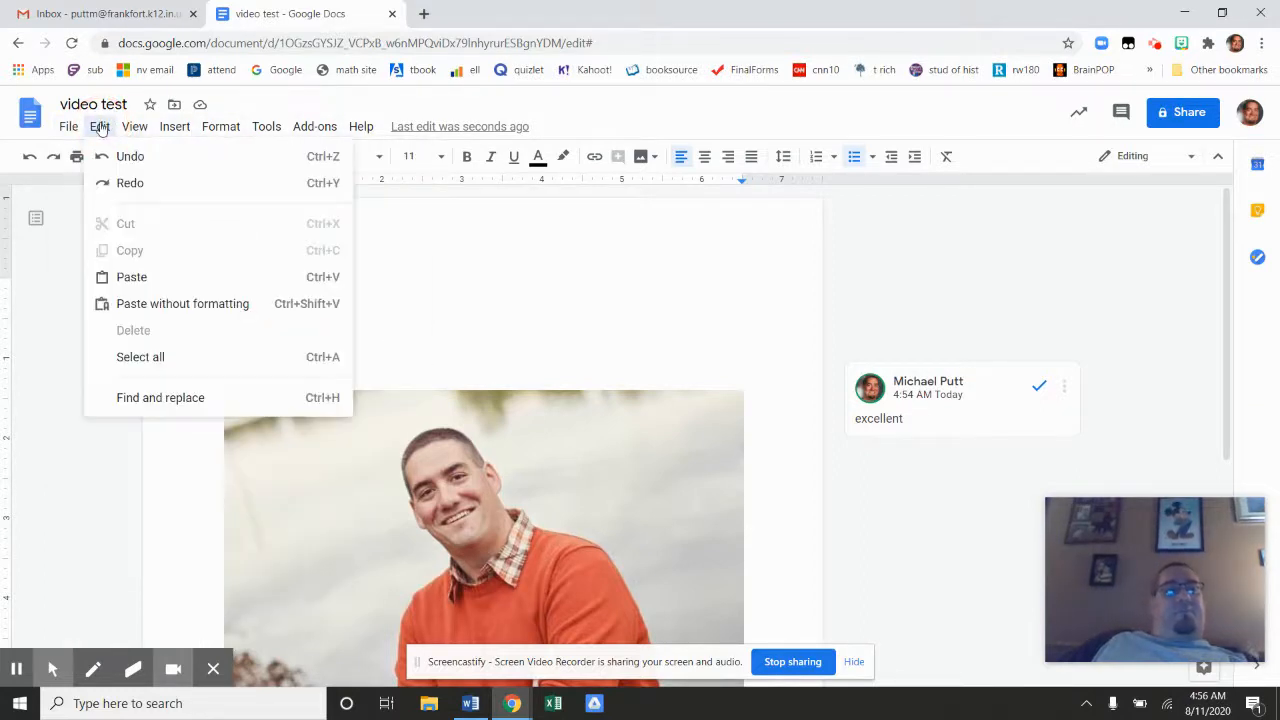
click(136, 162)
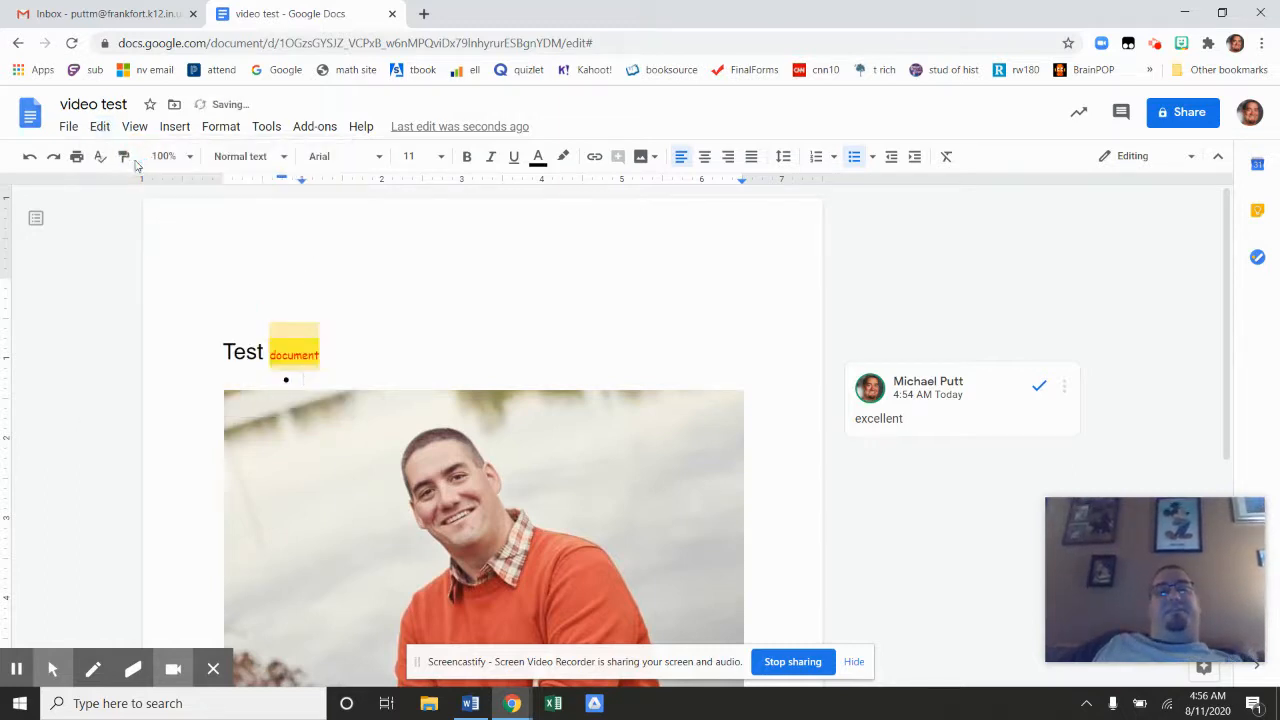
click(30, 160)
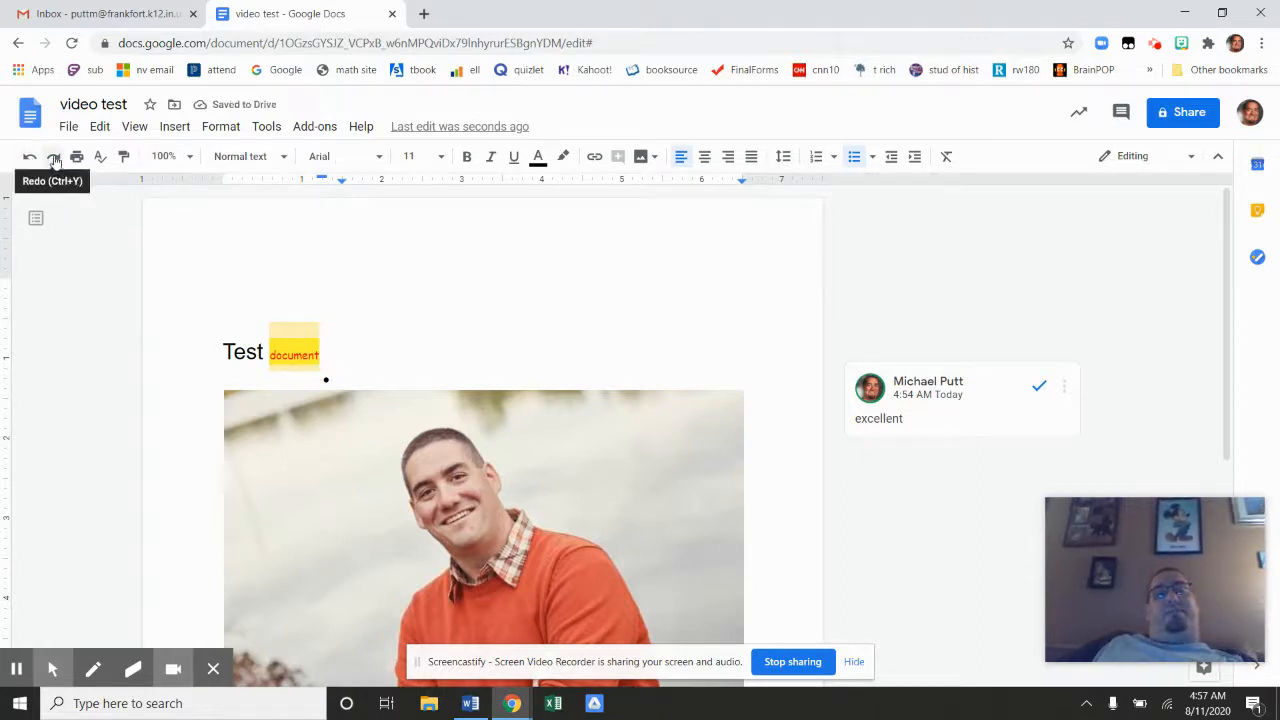
click(55, 160)
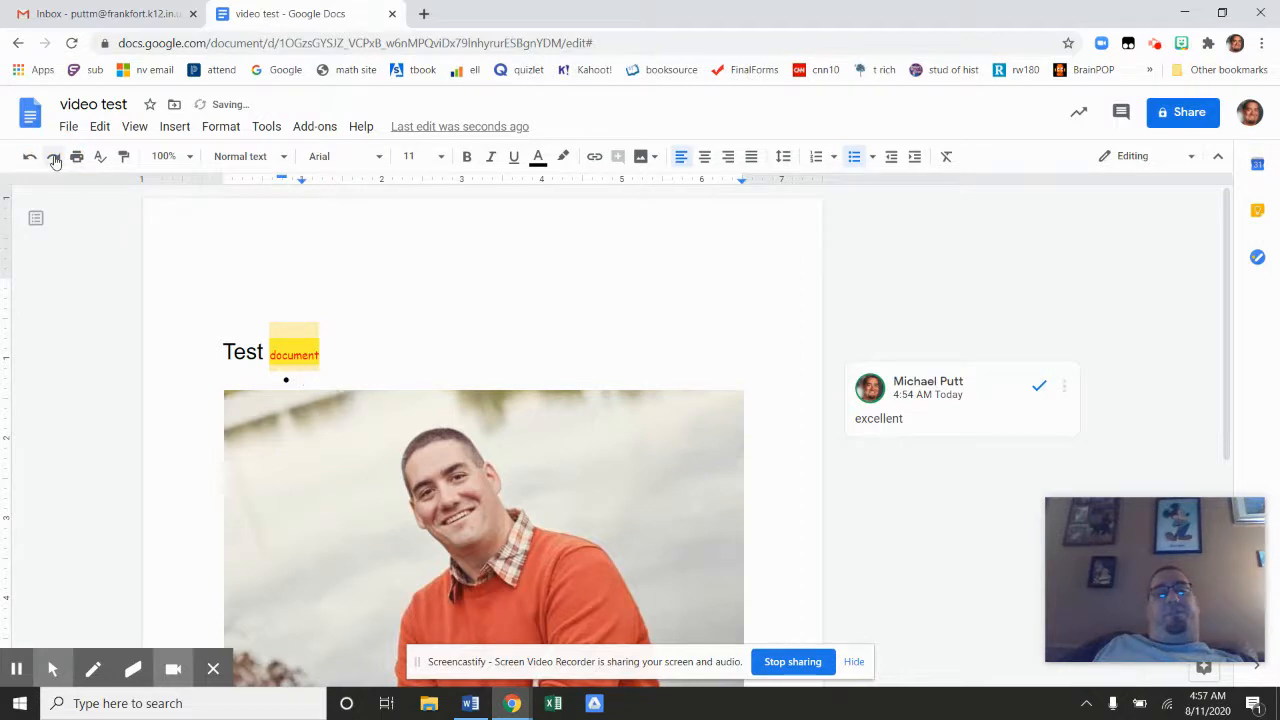
- Hide the document ruler and show it again
click(100, 127)
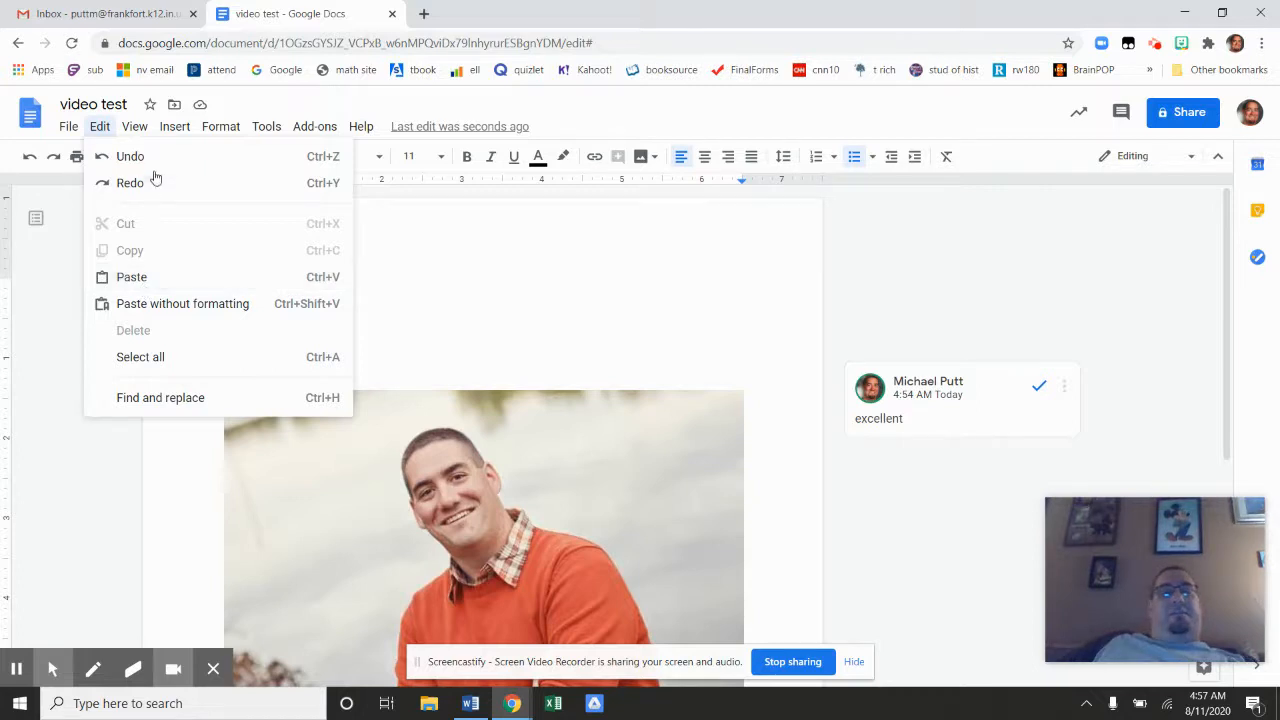
click(135, 127)
click(136, 131)
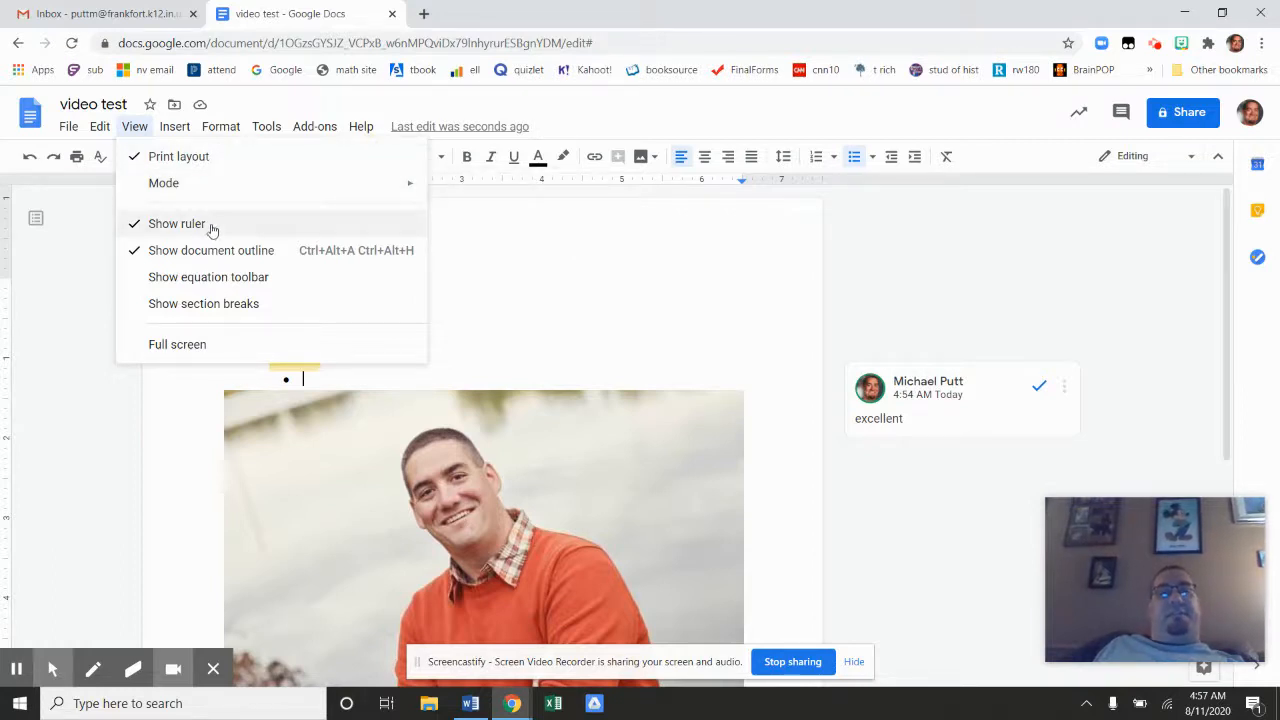
click(211, 226)
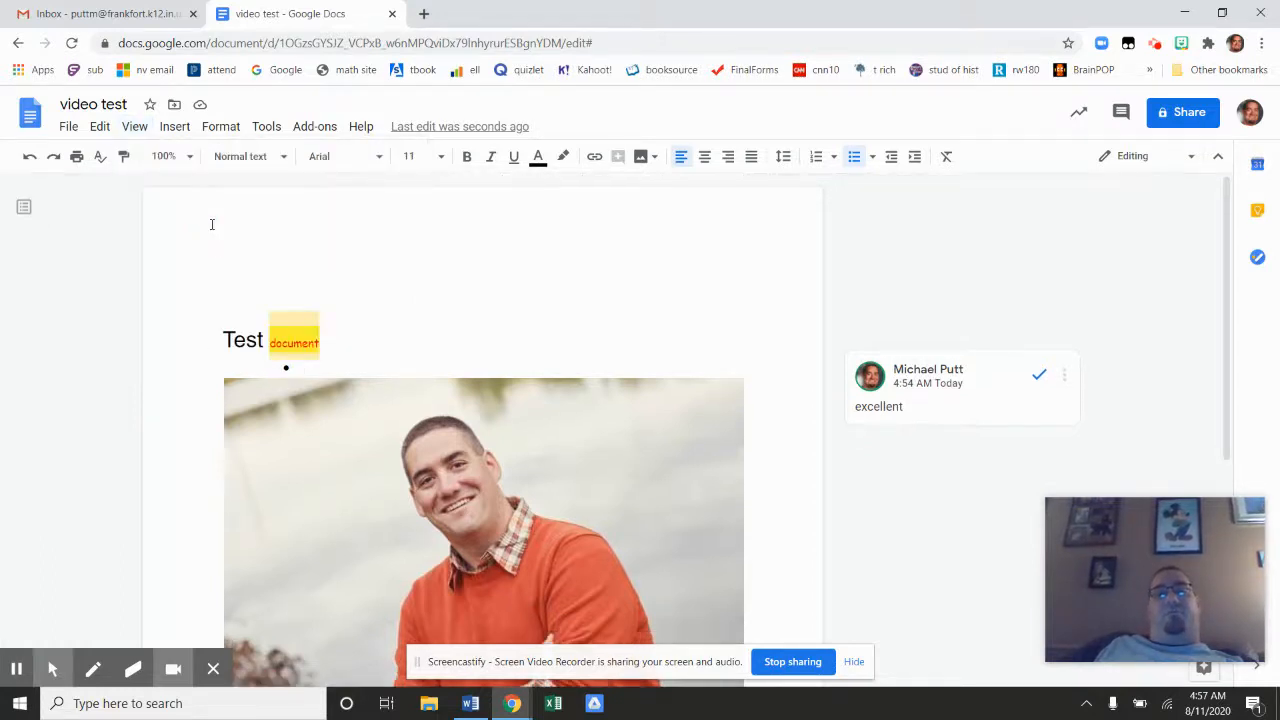
click(135, 127)
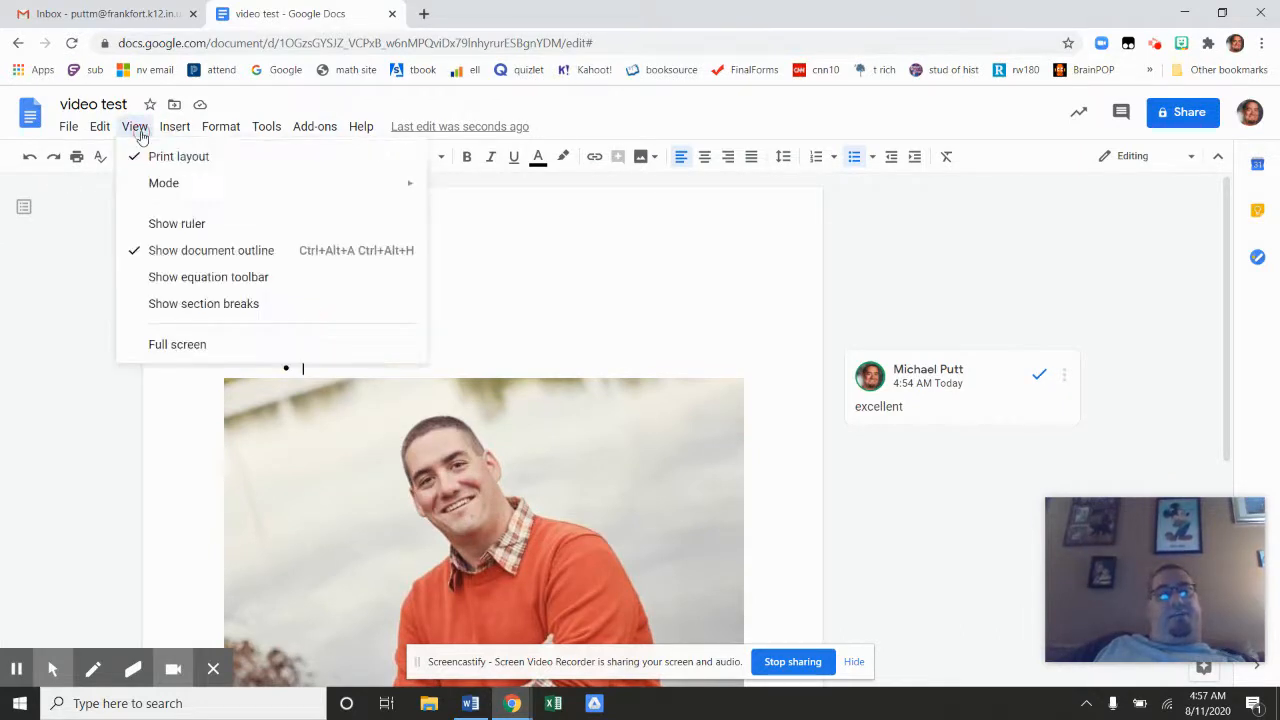
click(176, 226)
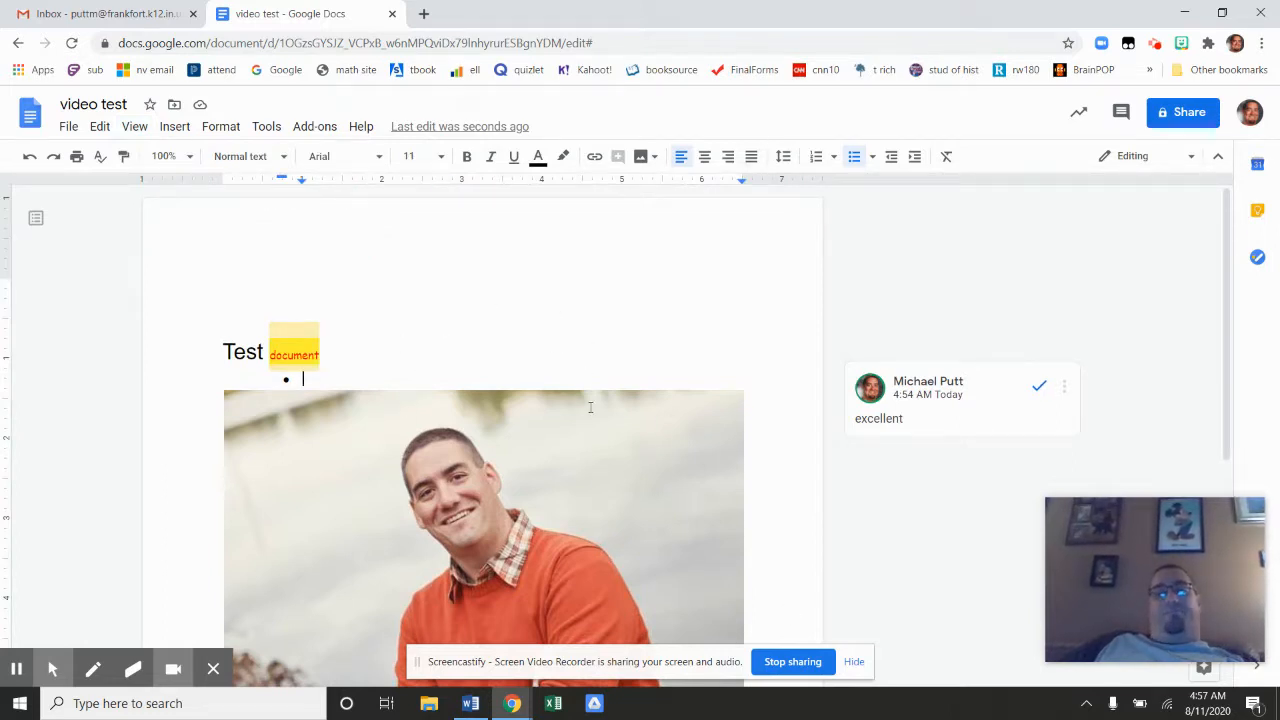
- Examine the available insert options, including image, table, drawing and chart, plus the tools and help commands, and return to the document
click(175, 127)
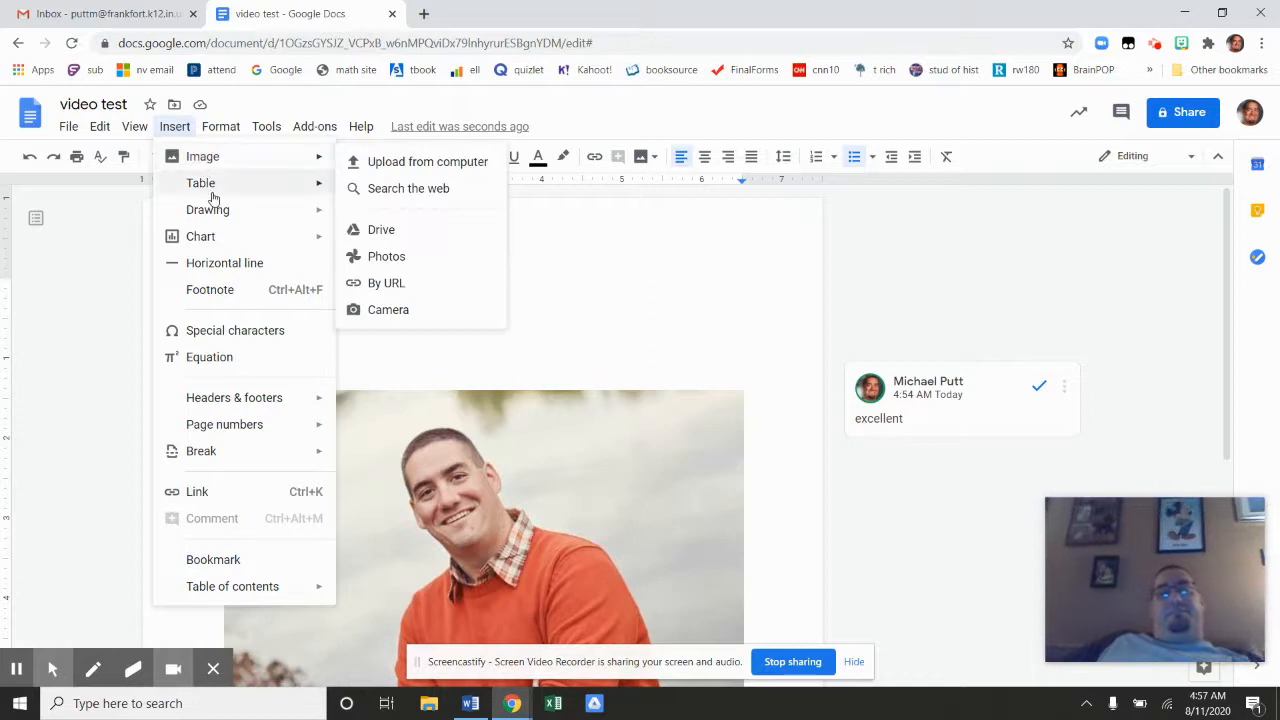
mouse_move(206, 184)
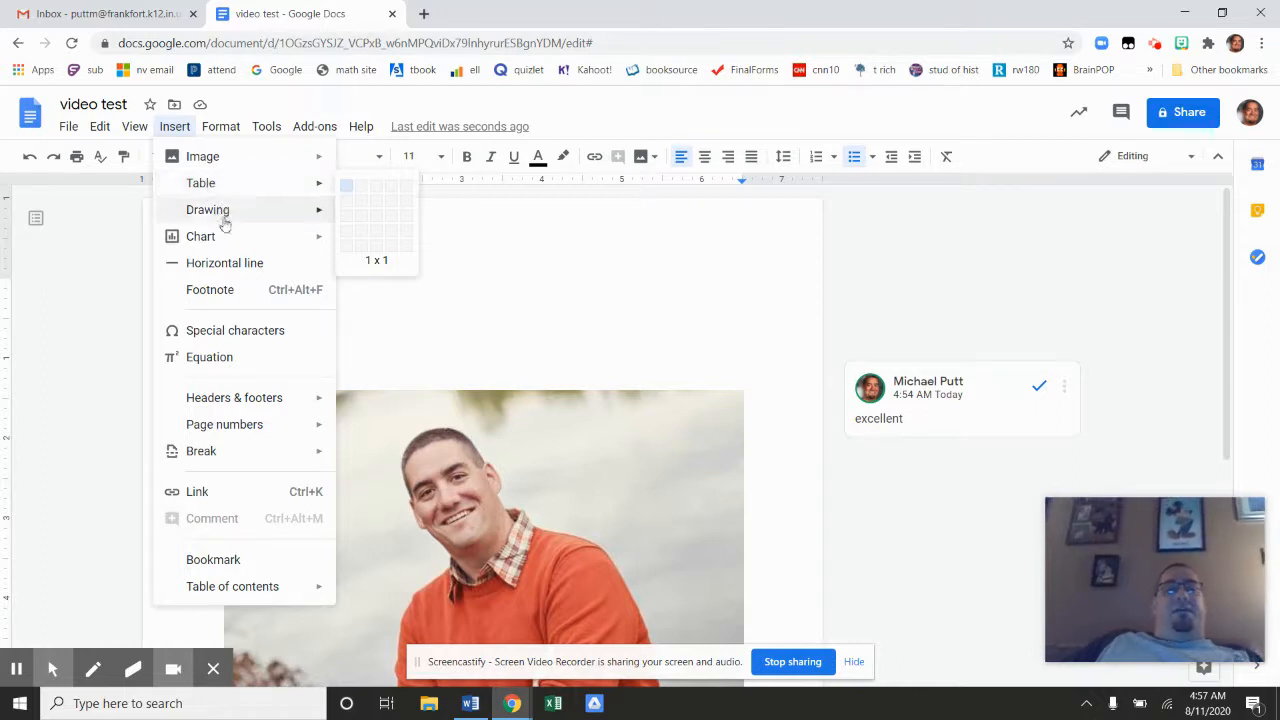
mouse_move(224, 222)
mouse_move(230, 248)
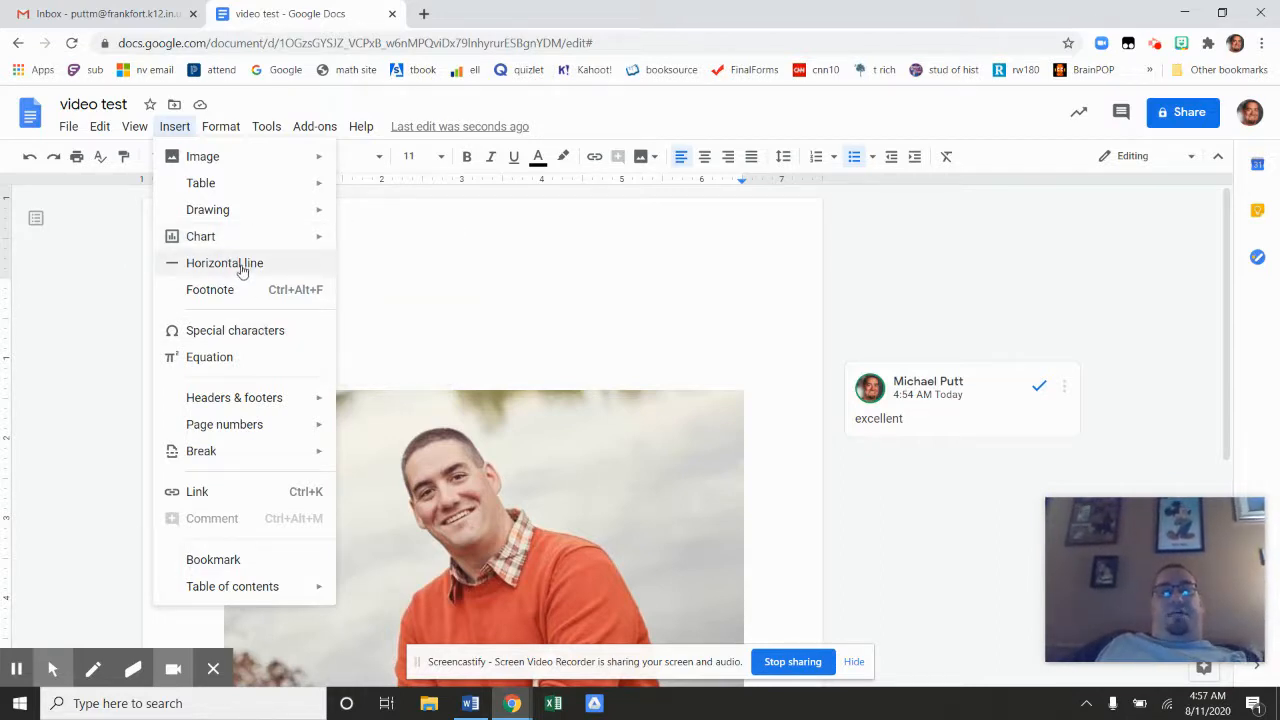
mouse_move(289, 403)
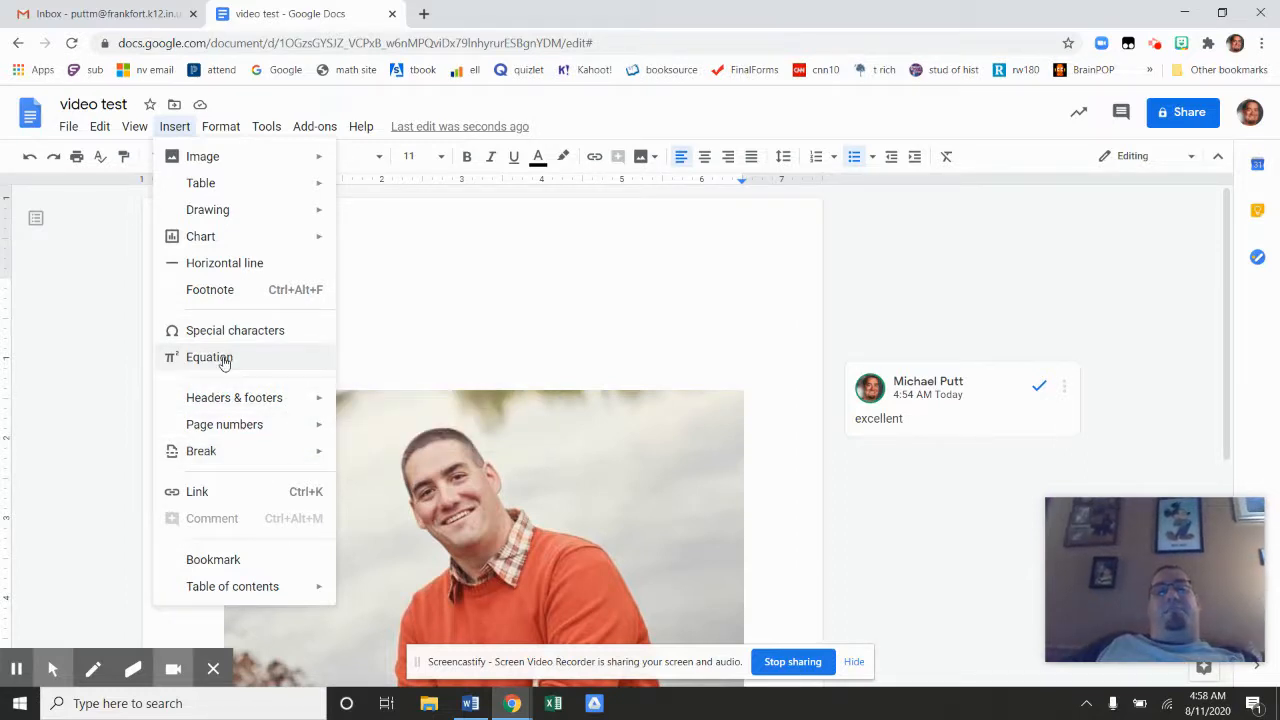
mouse_move(220, 127)
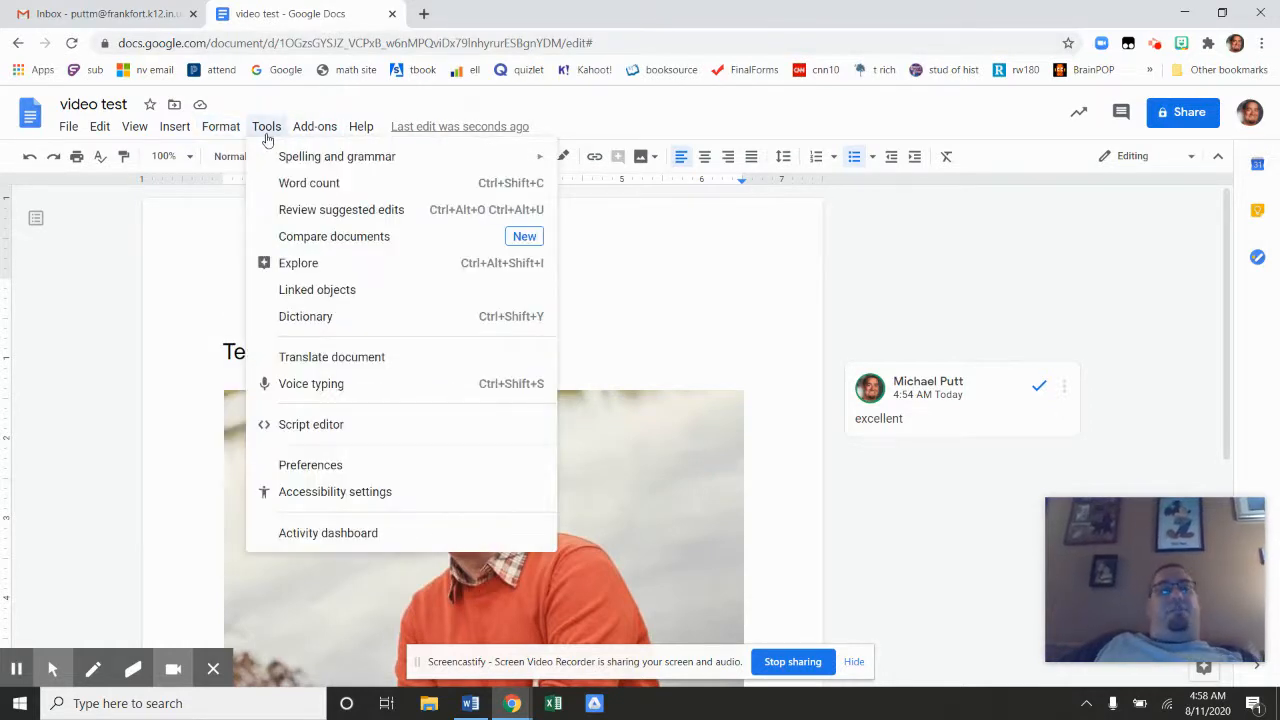
mouse_move(320, 161)
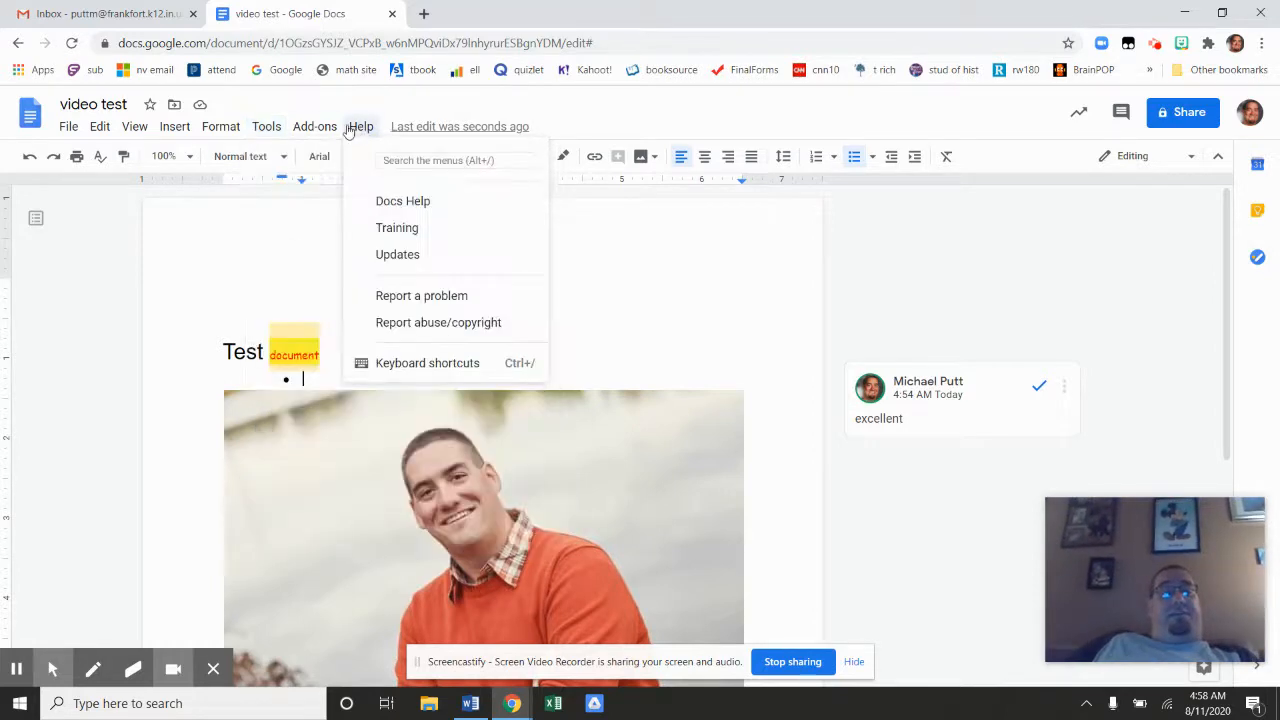
mouse_move(380, 138)
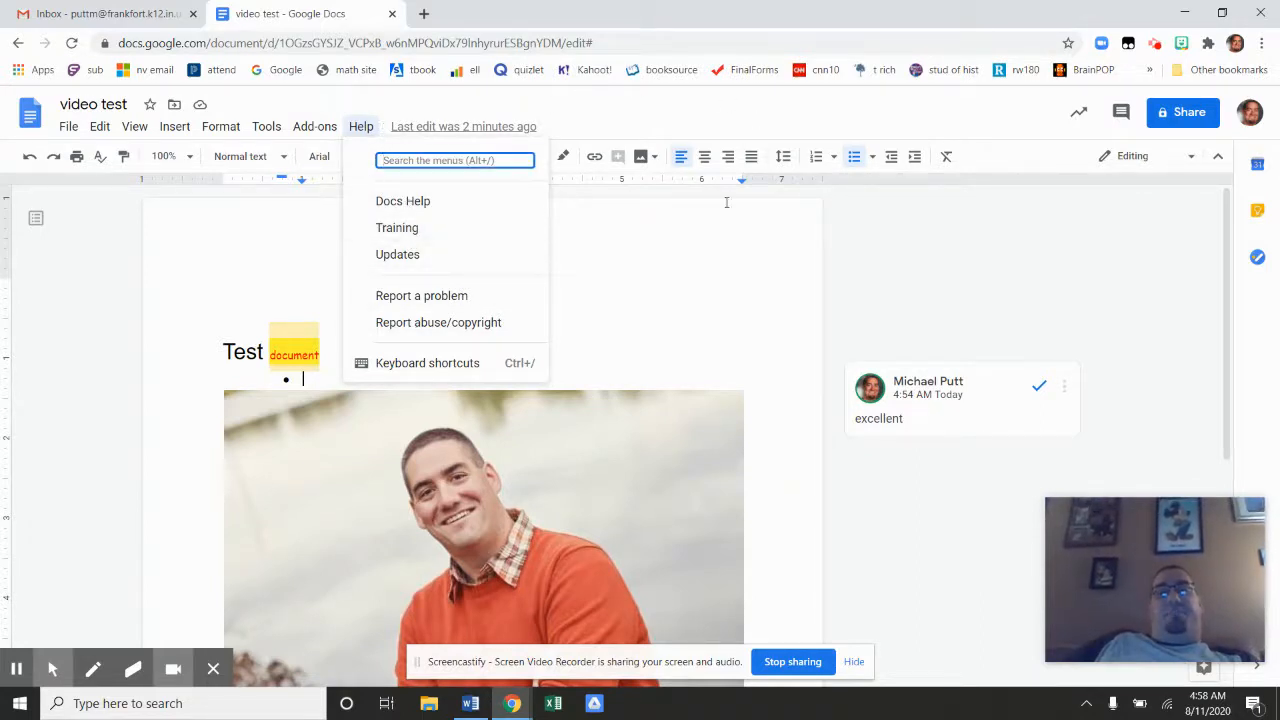
click(677, 317)
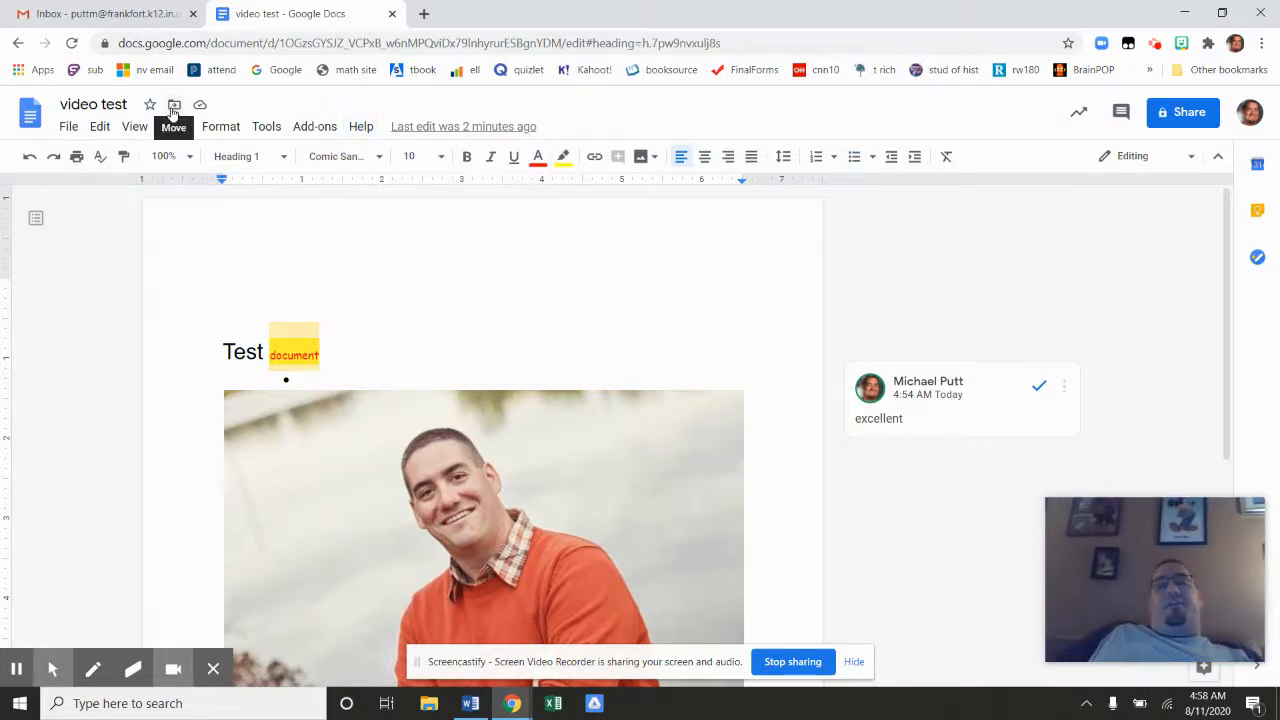
- Move the document into the "2020 2021 social studies" folder inside "frankfort classes" in My Drive
click(175, 106)
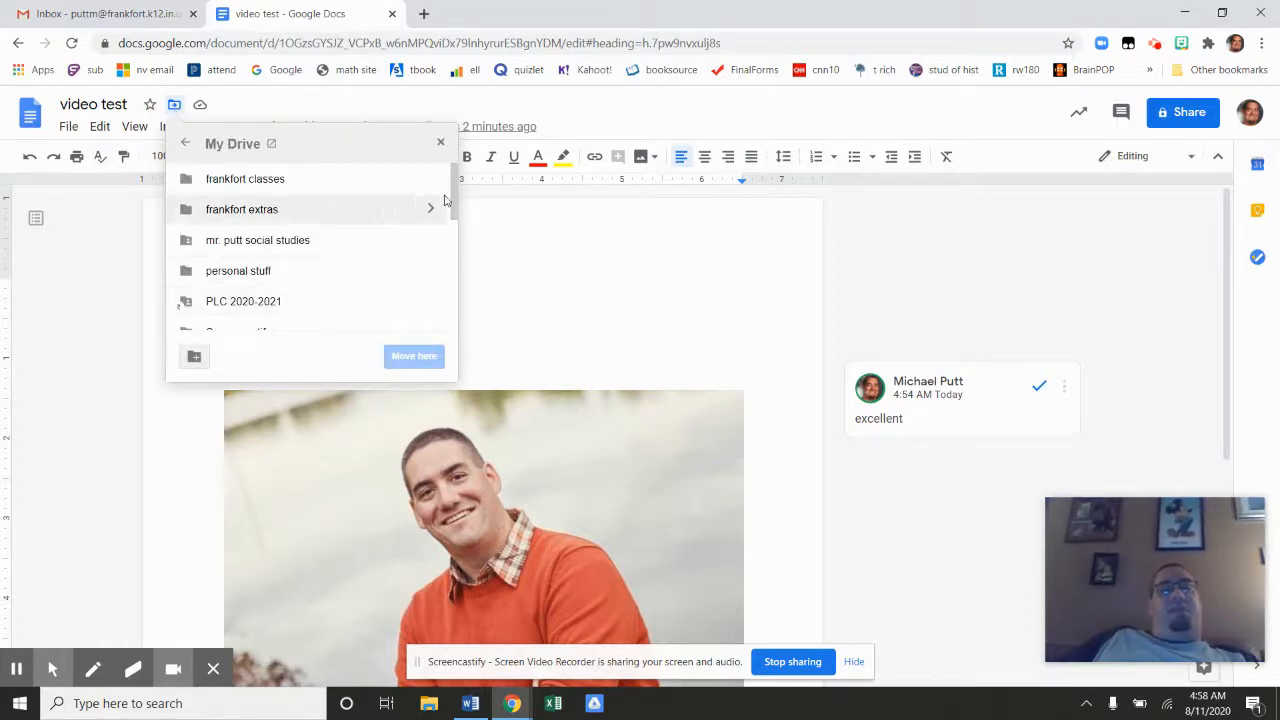
drag(453, 200, 395, 163)
double_click(244, 180)
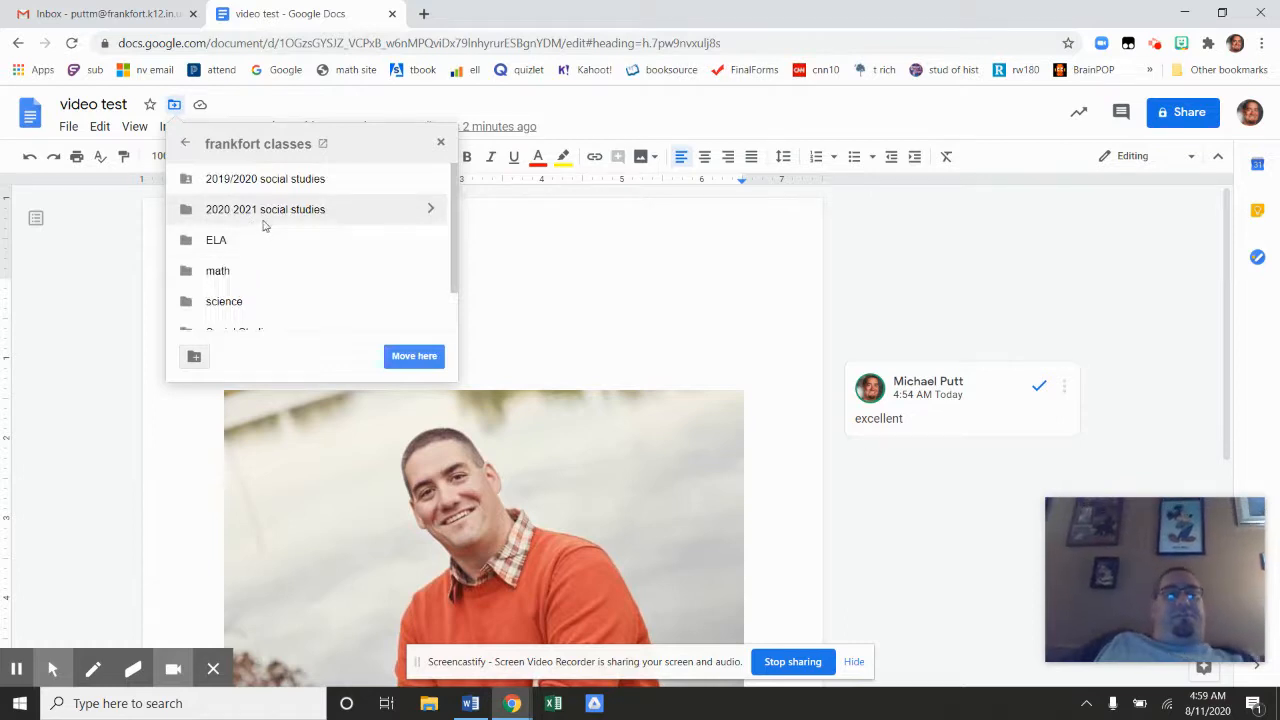
double_click(268, 213)
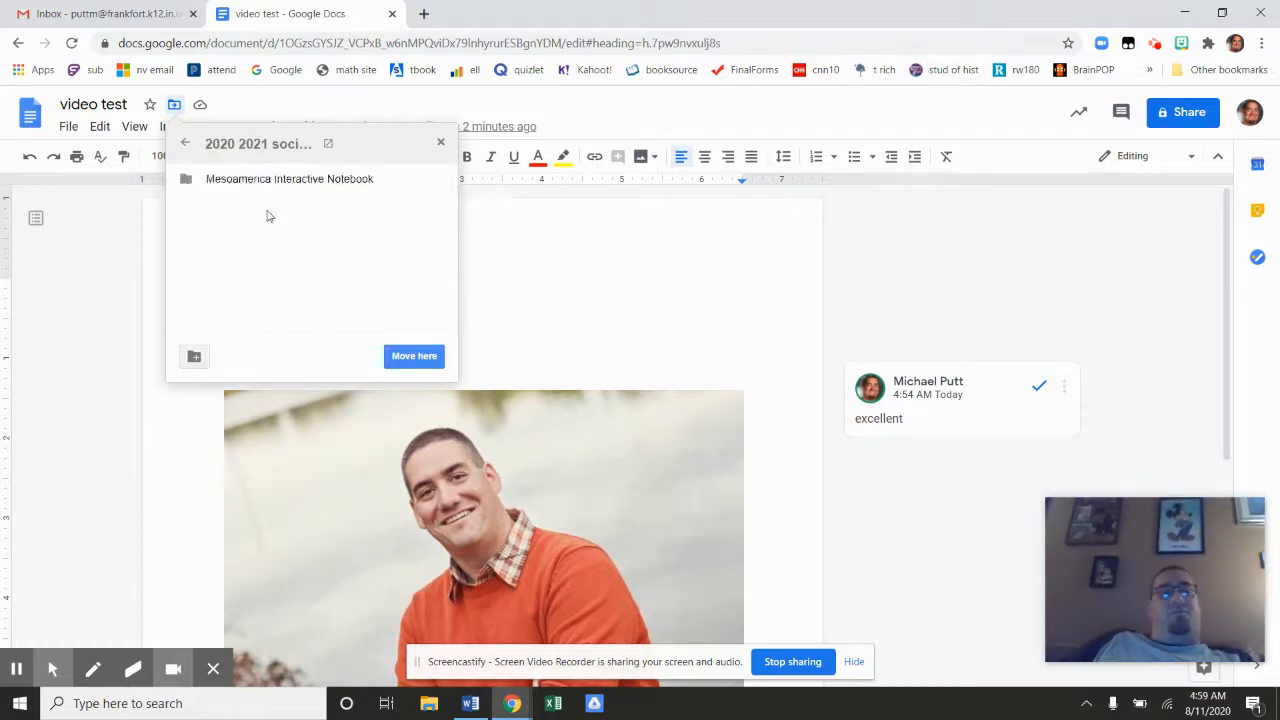
click(410, 360)
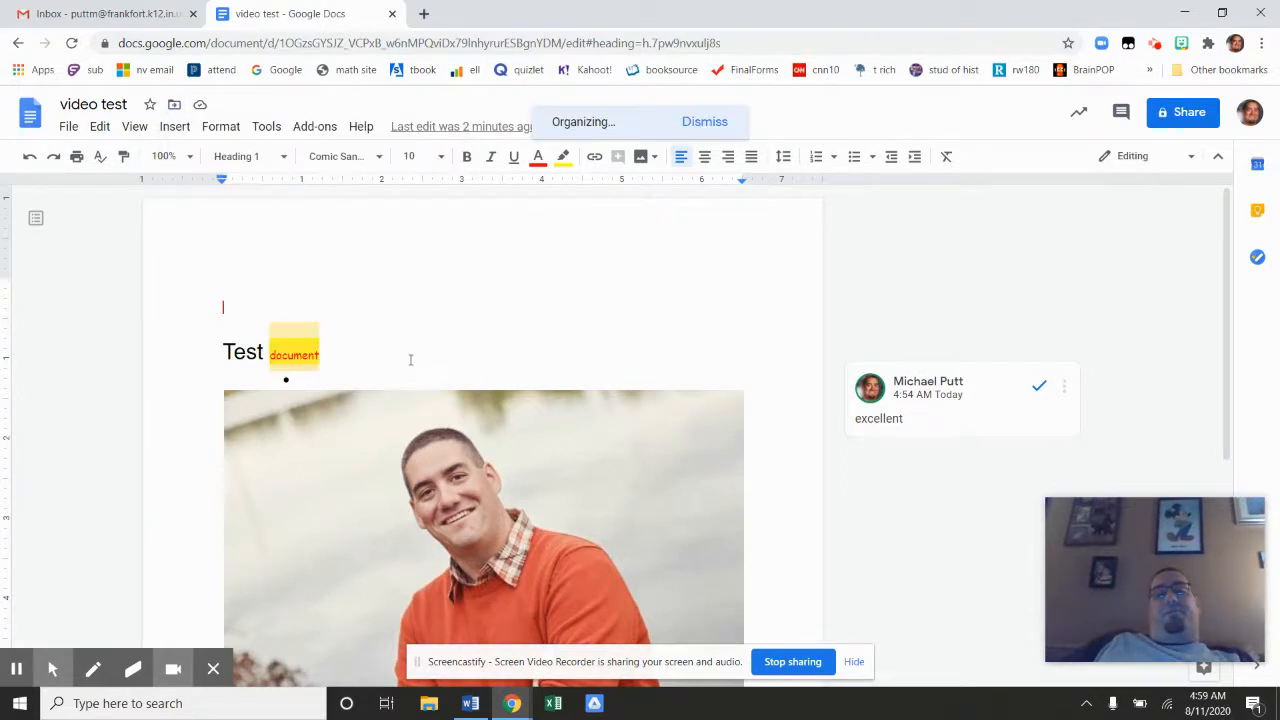